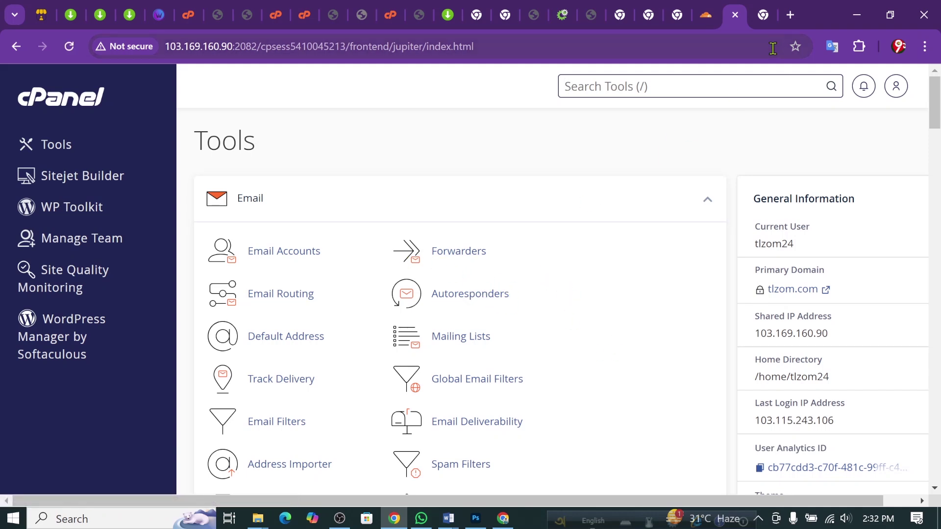
Load tlzom.com in a new tab and confirm it shows 403 Forbidden
left_click(760, 16)
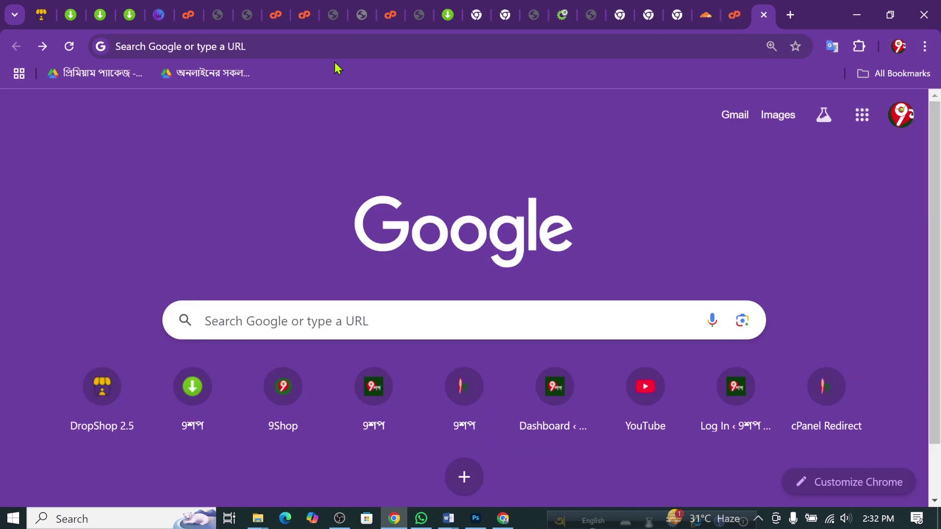
left_click(326, 51)
type("tlzom.com")
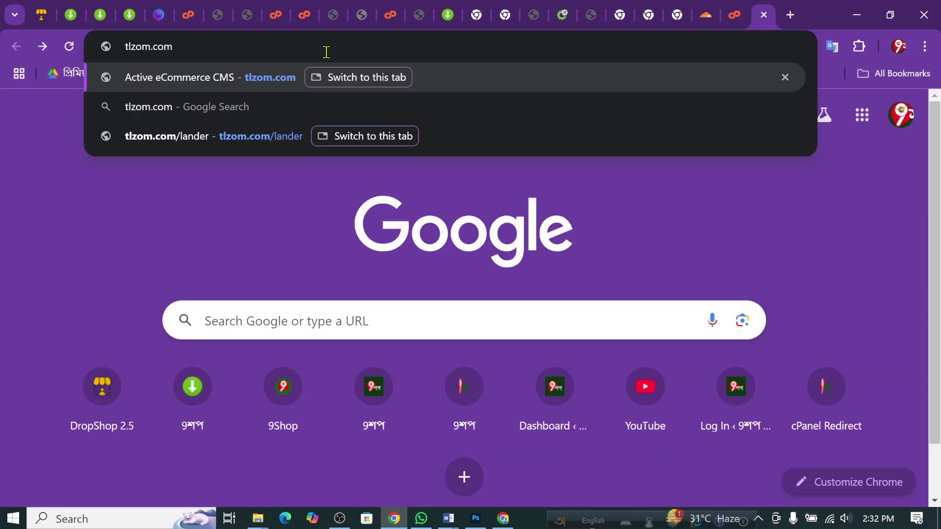
key("Return")
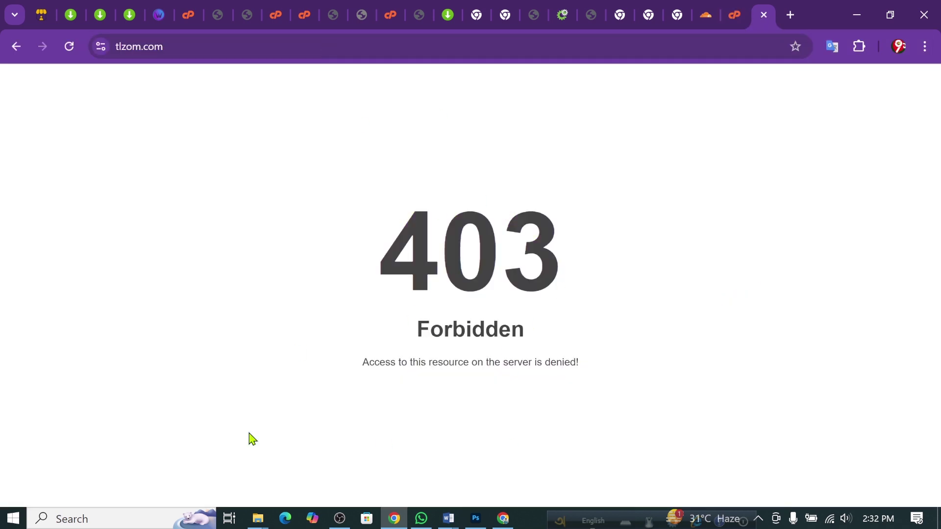
Go back to the cPanel tab and scroll to the Files tools
left_click(736, 17)
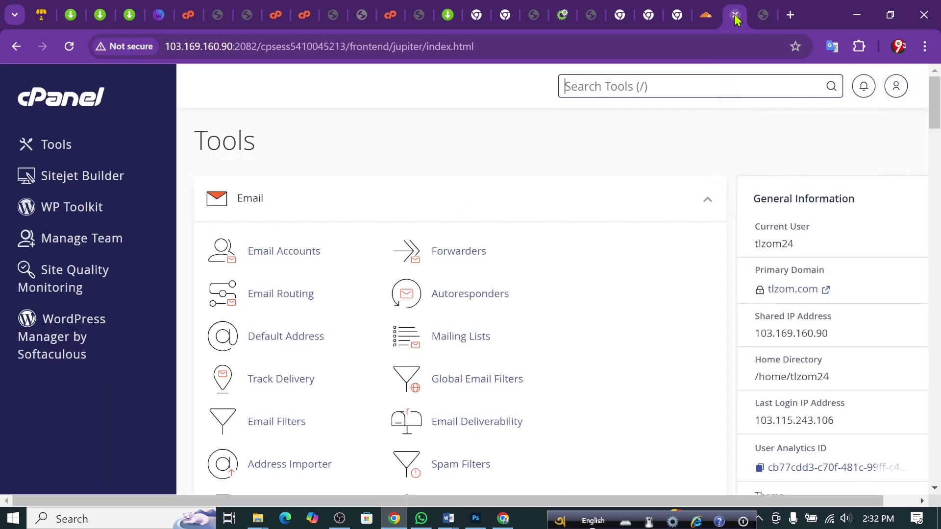
scroll(385, 358, "down", 1)
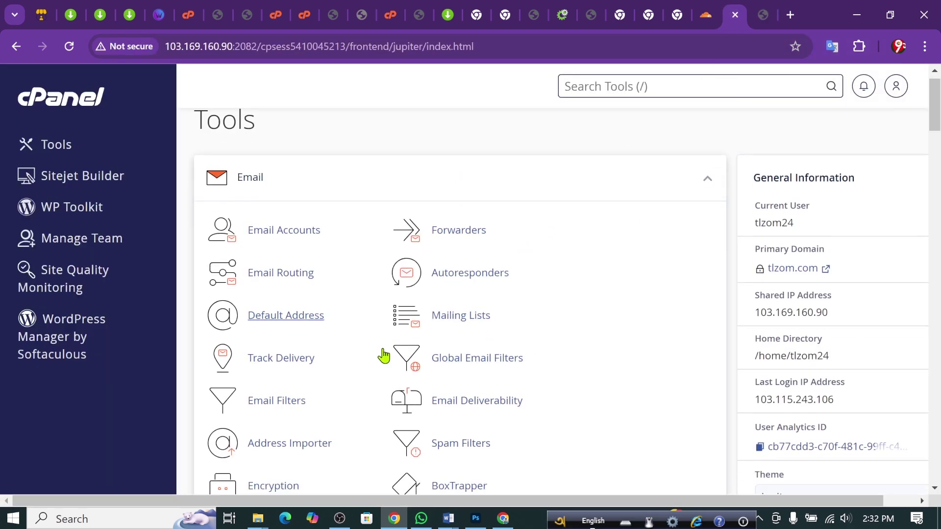
scroll(370, 345, "up", 1)
scroll(369, 344, "down", 6)
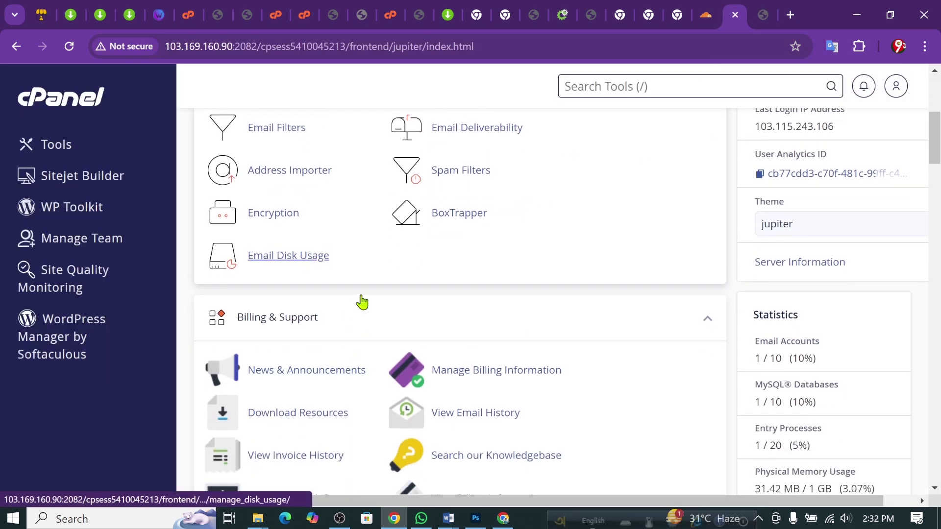
left_click(345, 522)
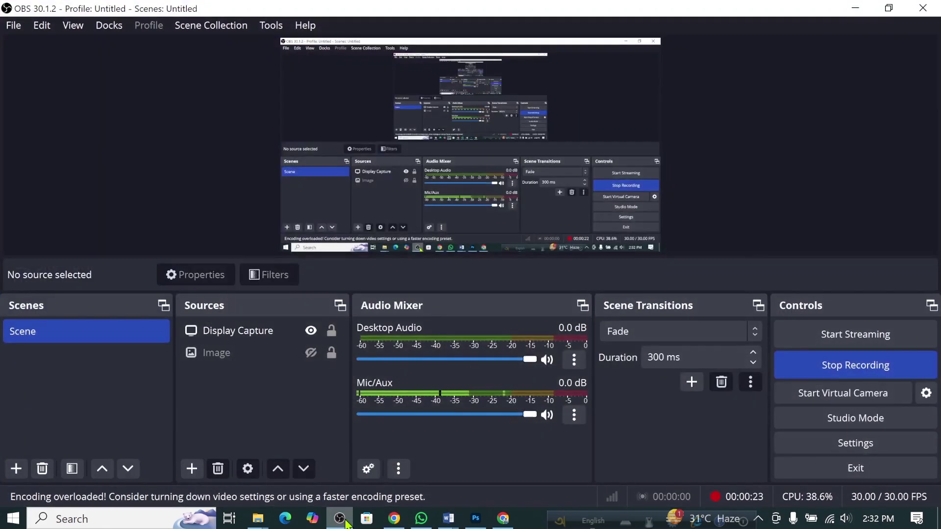
left_click(345, 522)
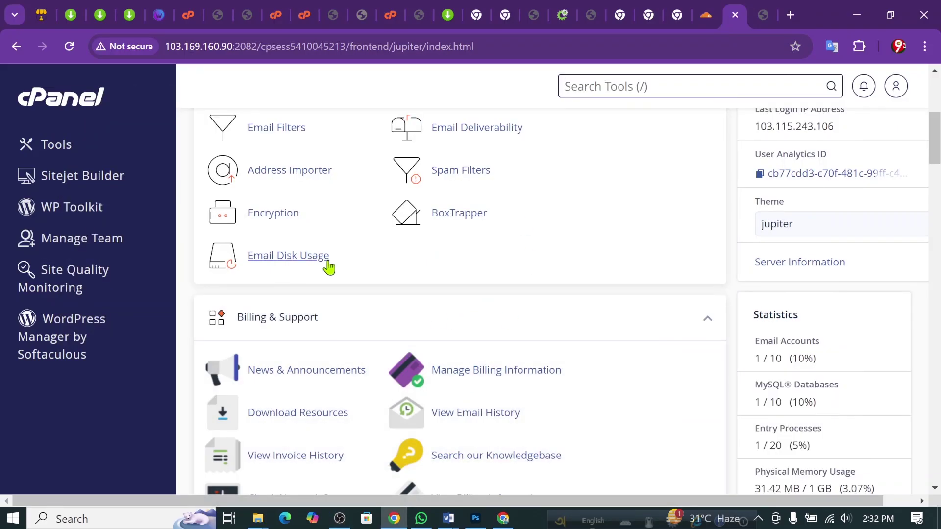
scroll(338, 284, "up", 4)
scroll(368, 332, "down", 13)
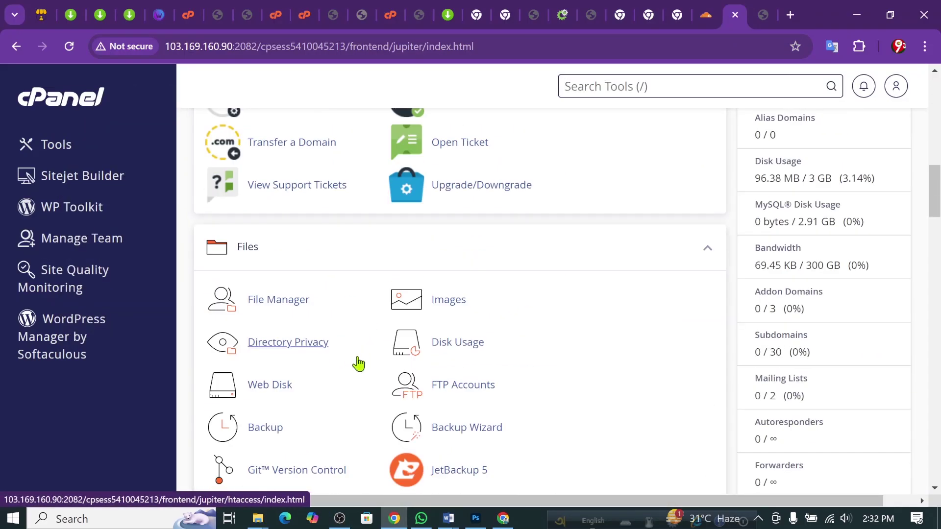
Open public_html in File Manager and select the Active eCommerce CMS 7.1.0.zip archive
left_click(286, 313)
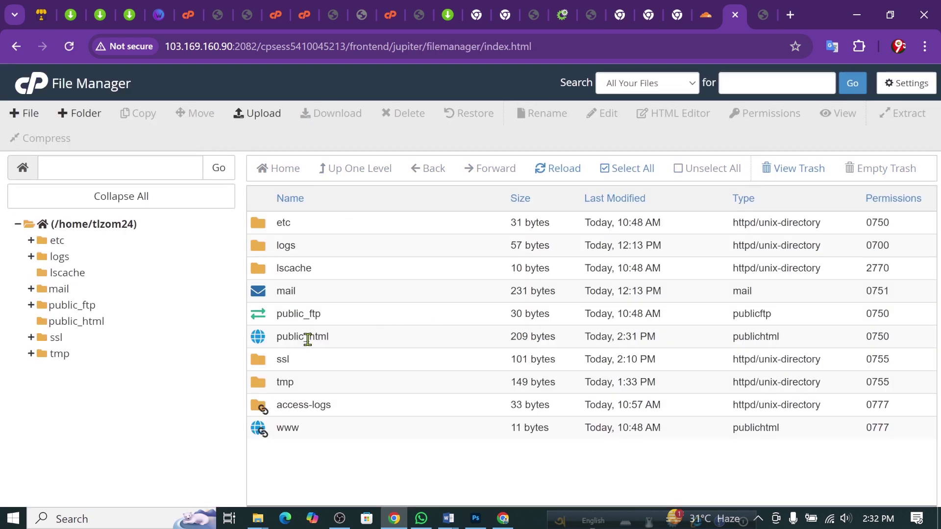
double_click(376, 343)
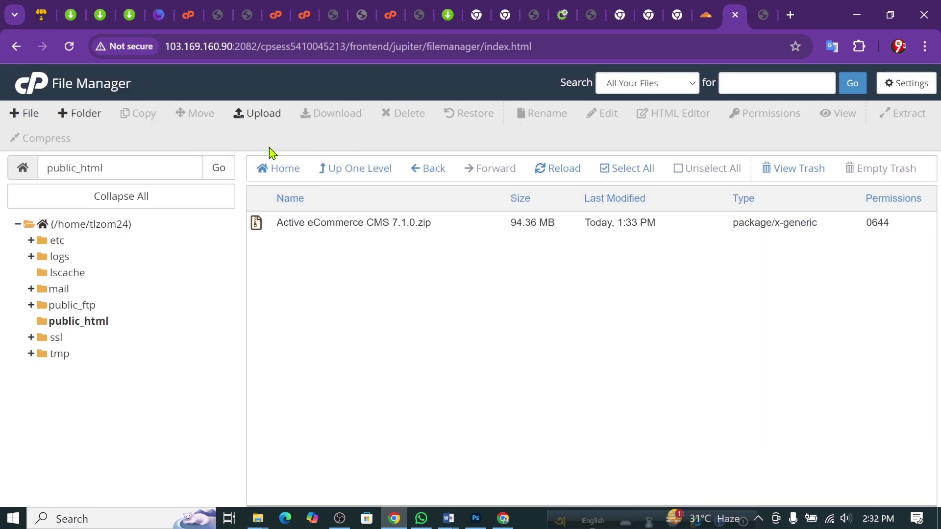
left_click(260, 117)
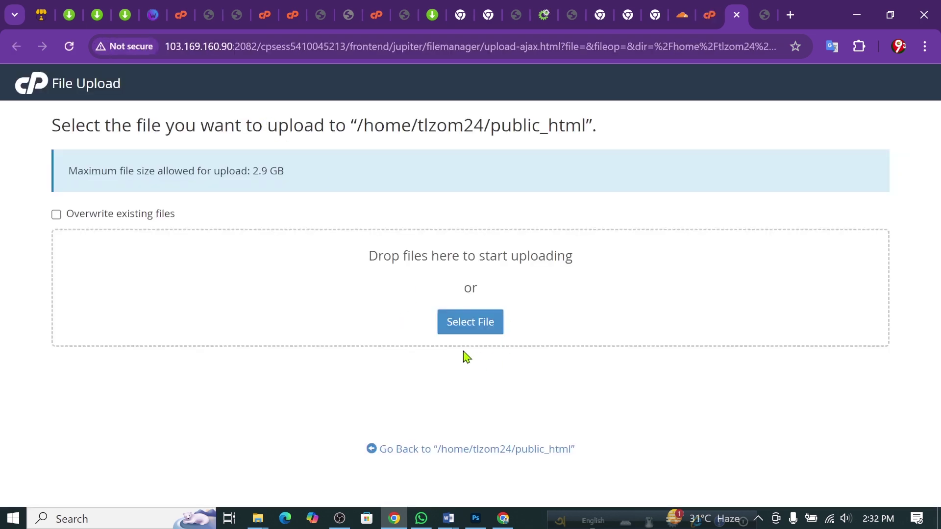
left_click(500, 450)
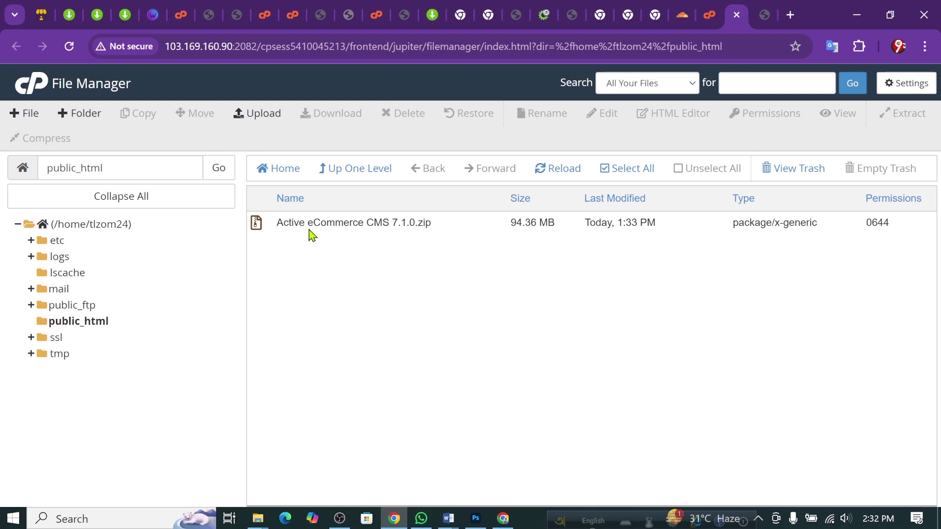
left_click(265, 227)
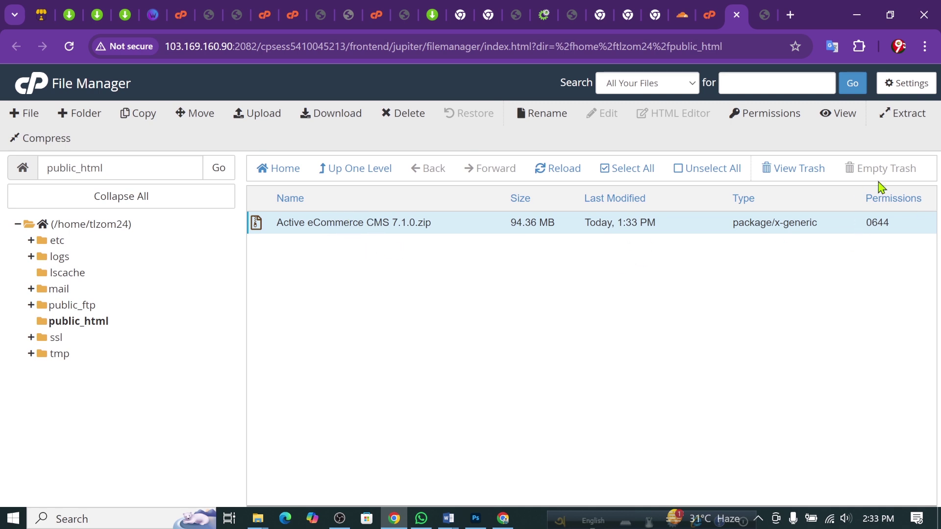
Extract Active eCommerce CMS 7.1.0.zip into /public_html and close the extraction results
left_click(908, 120)
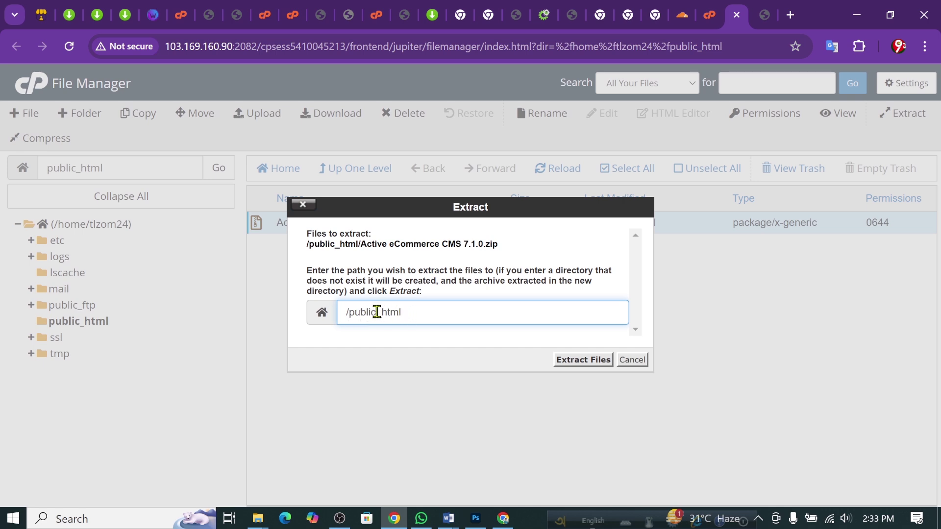
left_click(583, 361)
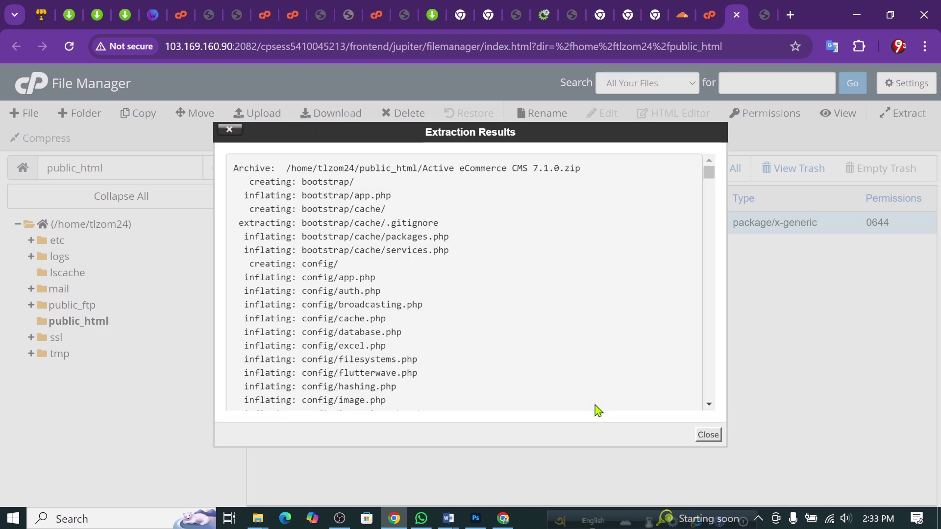
left_click(709, 435)
scroll(539, 431, "down", 5)
scroll(454, 431, "up", 5)
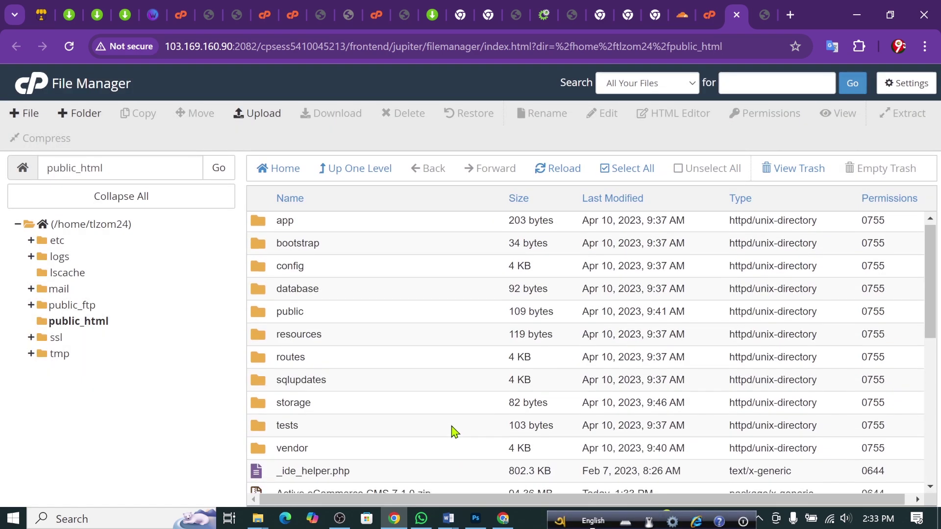
On tlzom.com, start the installation, pass the permission checks and focus Database Name
left_click(768, 5)
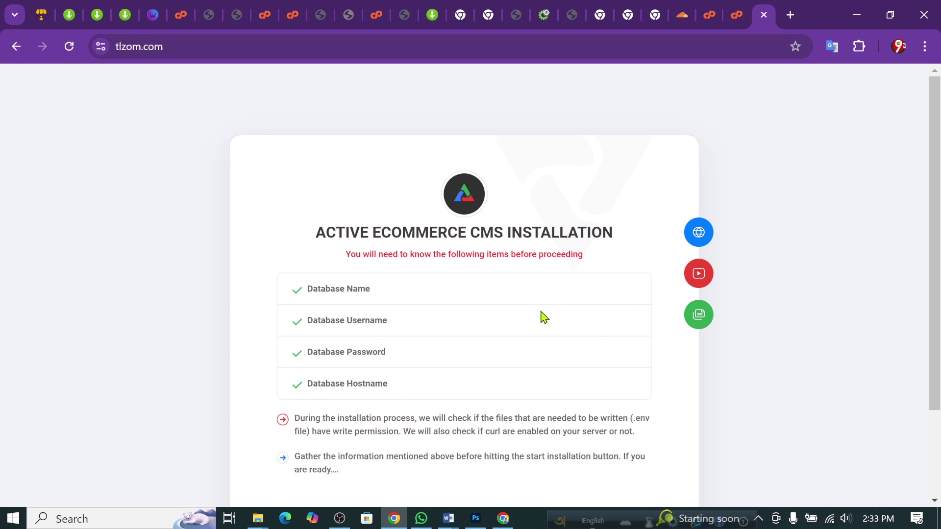
scroll(452, 468, "down", 2)
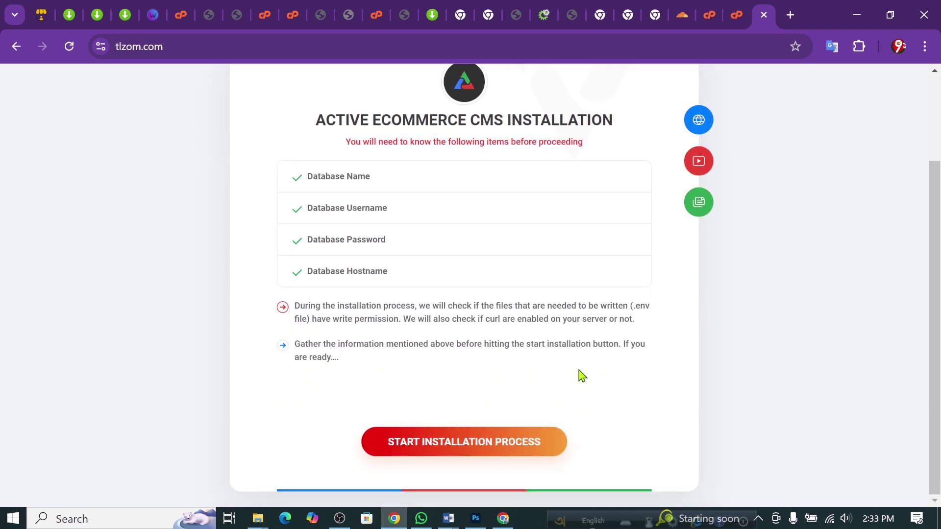
left_click(444, 446)
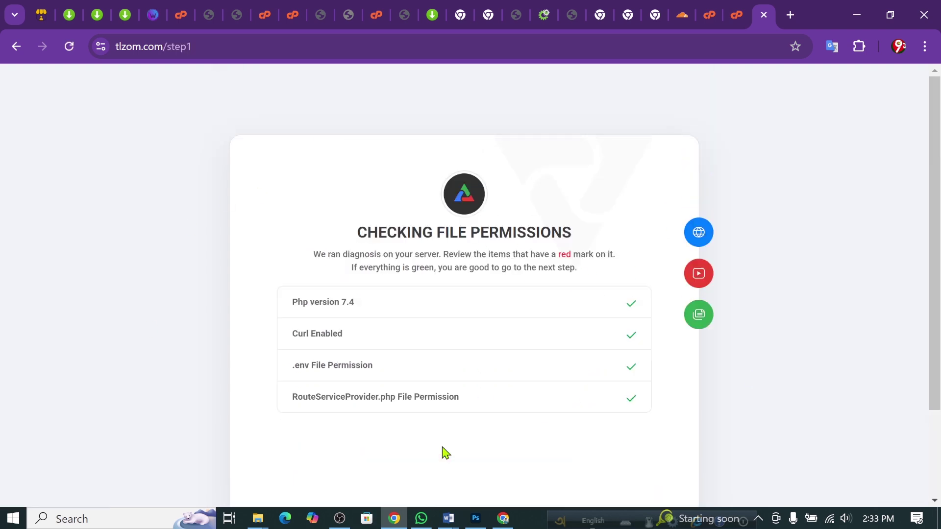
scroll(408, 351, "down", 2)
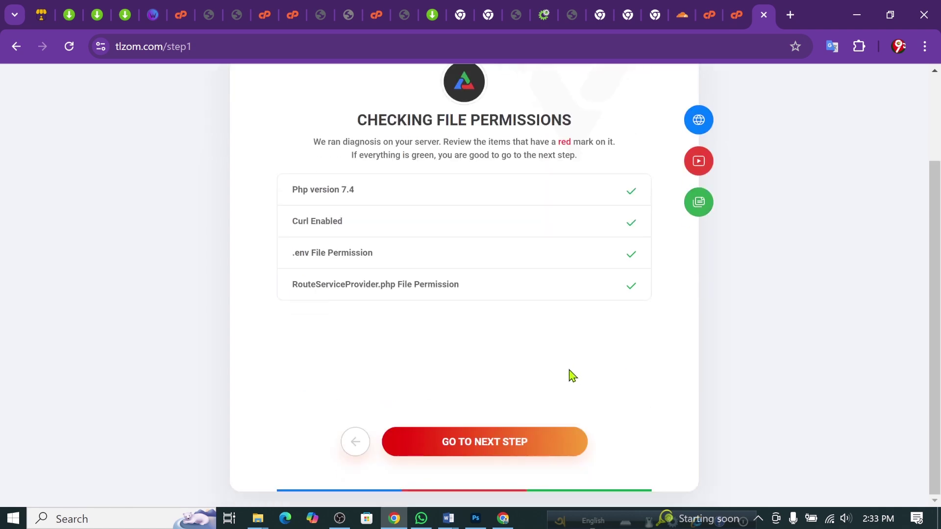
left_click(474, 444)
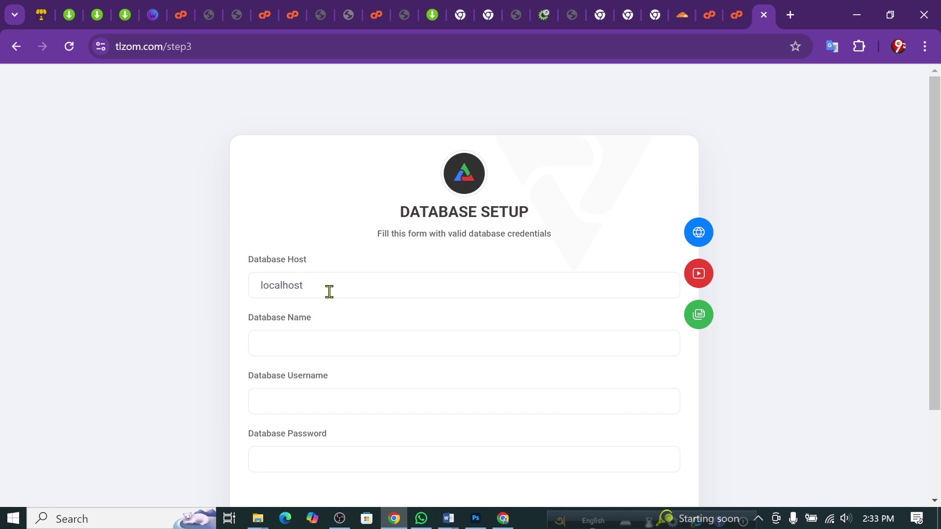
left_click(277, 341)
Search the cPanel tools for database features and look at the MySQL Database Wizard
left_click(701, 4)
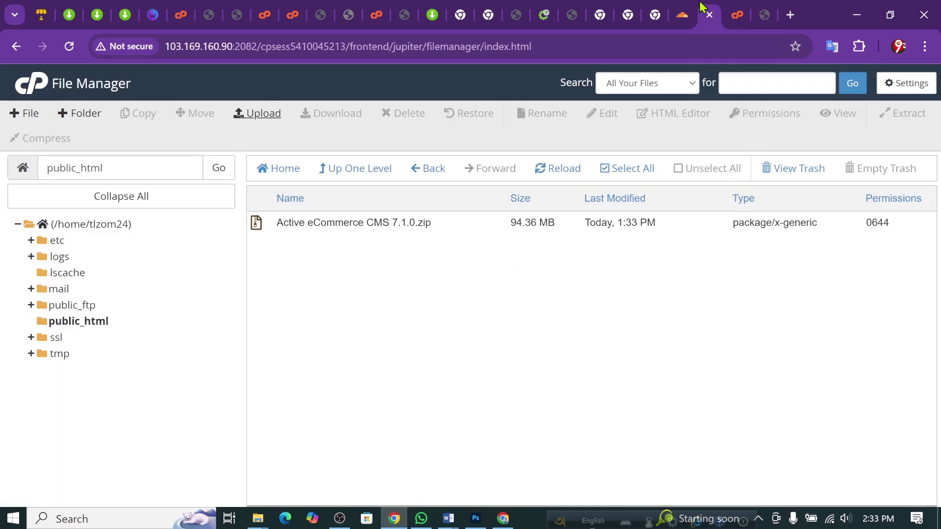
left_click(22, 92)
scroll(533, 385, "down", 15)
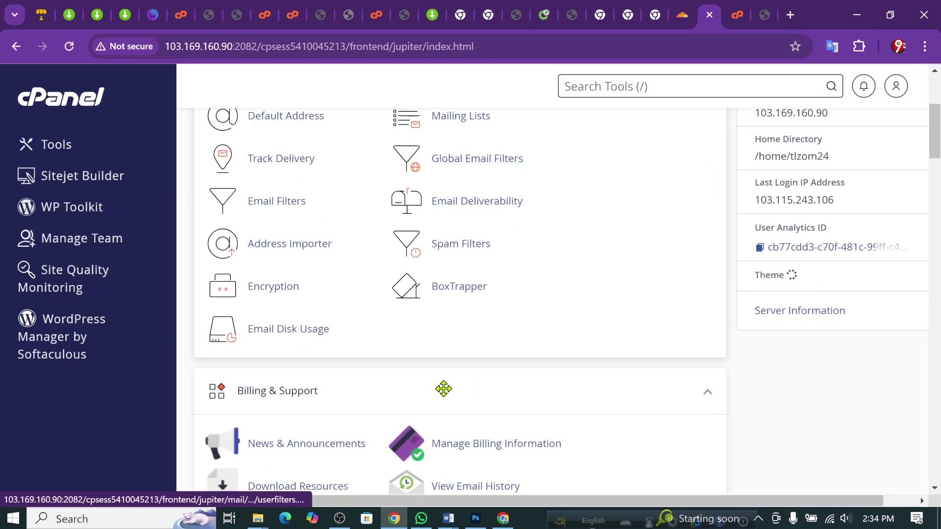
scroll(572, 411, "down", 5)
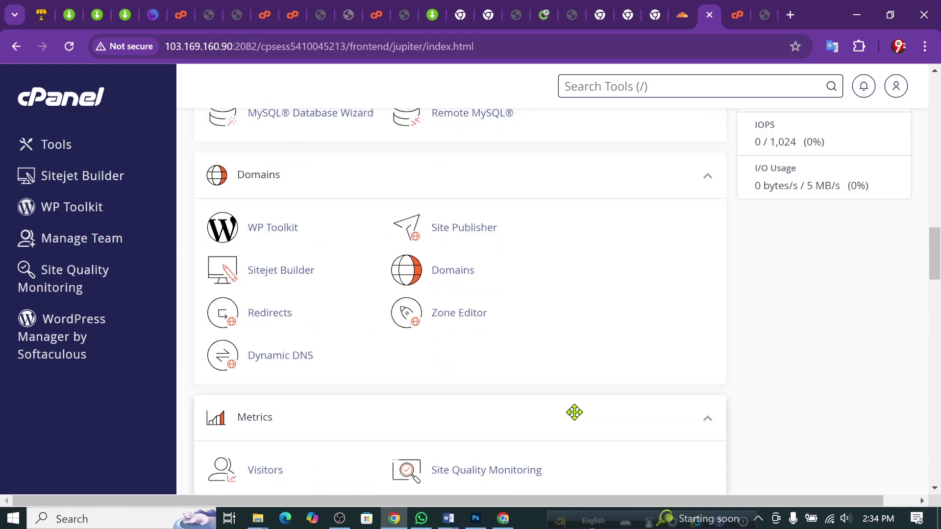
left_click(639, 77)
type("deata")
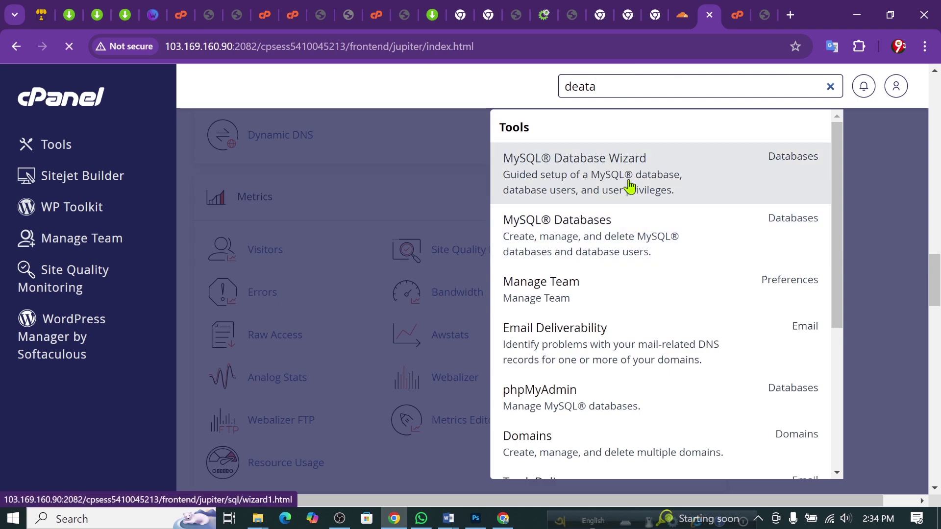
left_click(595, 185)
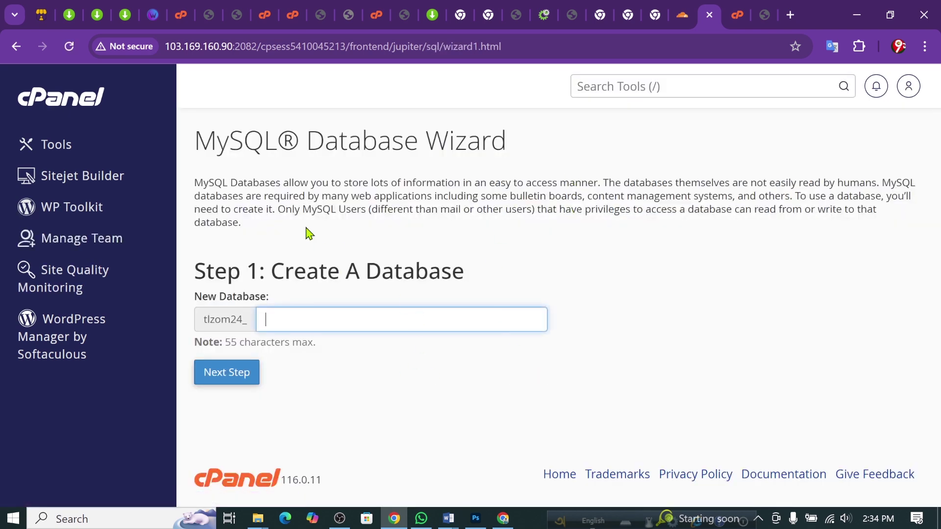
left_click(44, 105)
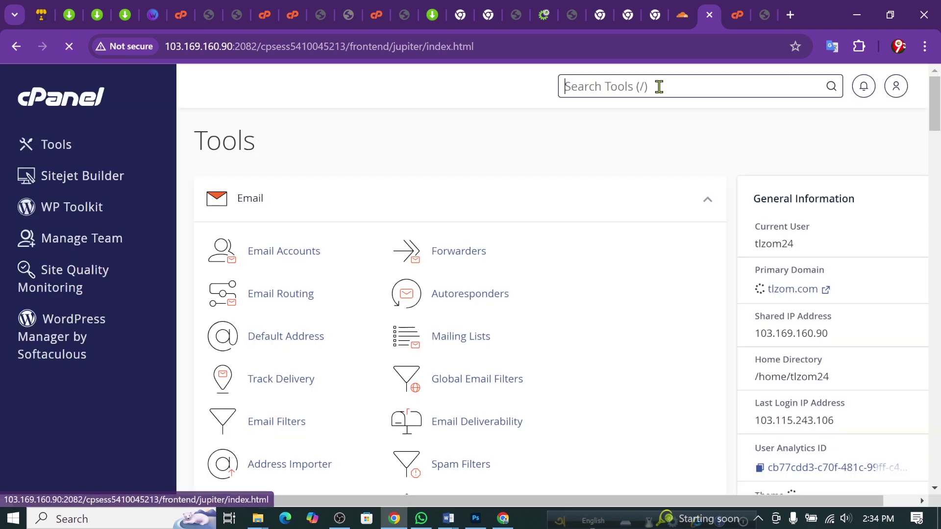
scroll(427, 380, "down", 15)
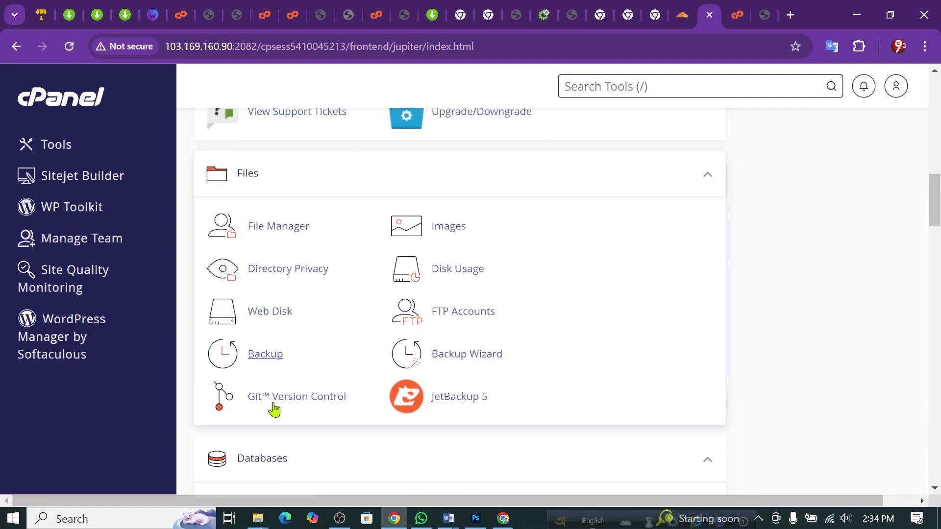
scroll(274, 410, "down", 6)
left_click(328, 260)
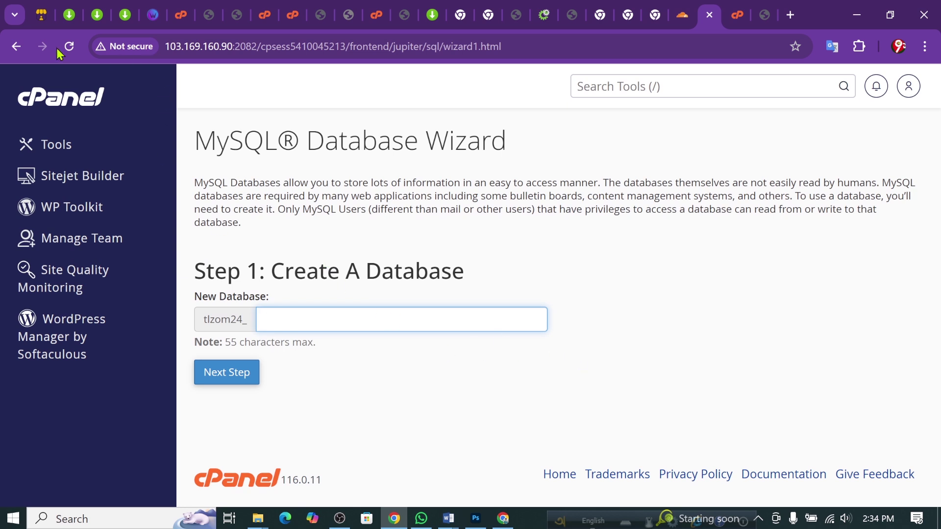
left_click(17, 46)
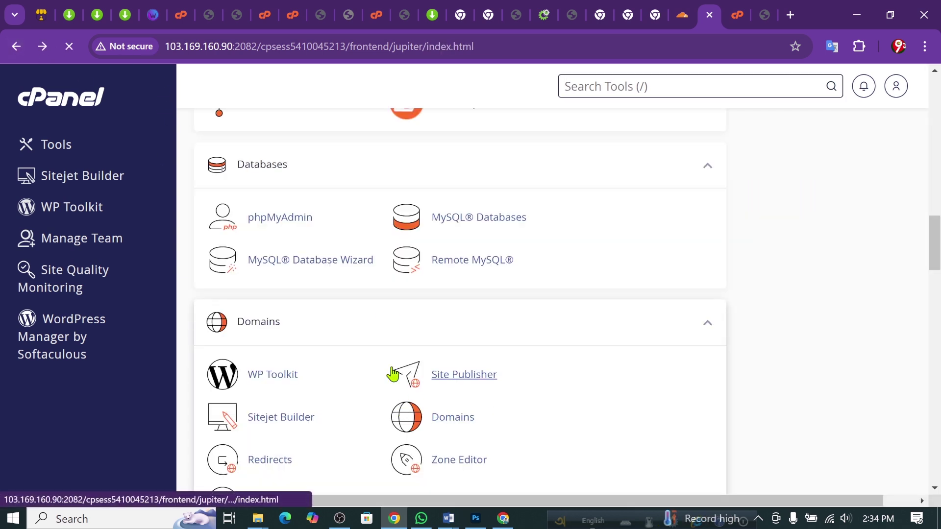
Copy the database username tlzom24_ecom from the MySQL Databases Current Users list
left_click(470, 219)
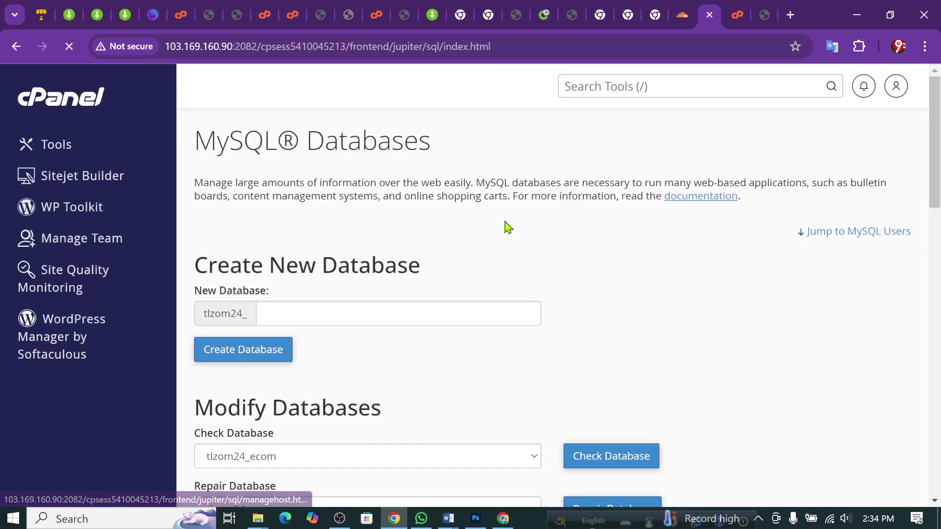
scroll(414, 358, "down", 7)
scroll(210, 398, "down", 10)
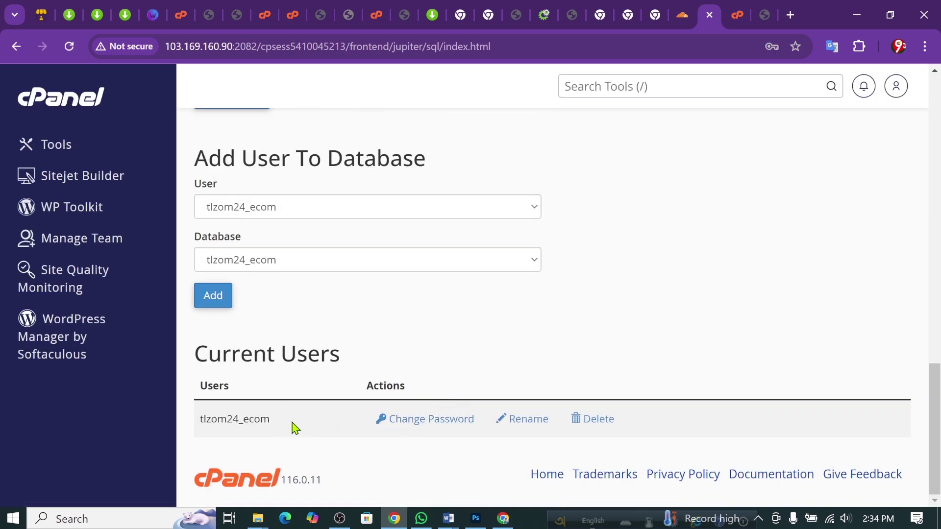
left_click_drag(274, 425, 202, 421)
key("ctrl+c")
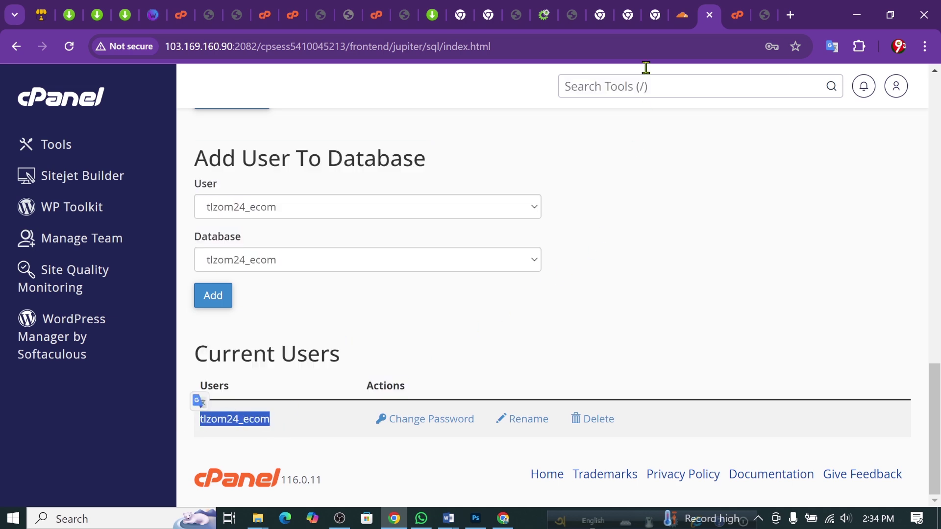
left_click(738, 13)
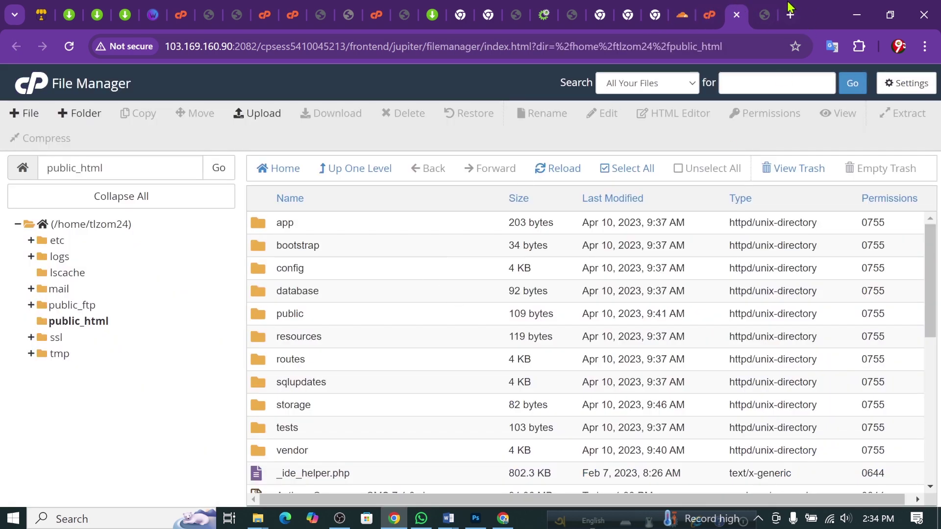
Paste tlzom24_ecom into both the Database Name and Database Username fields
left_click(764, 15)
key("ctrl+v")
left_click(328, 406)
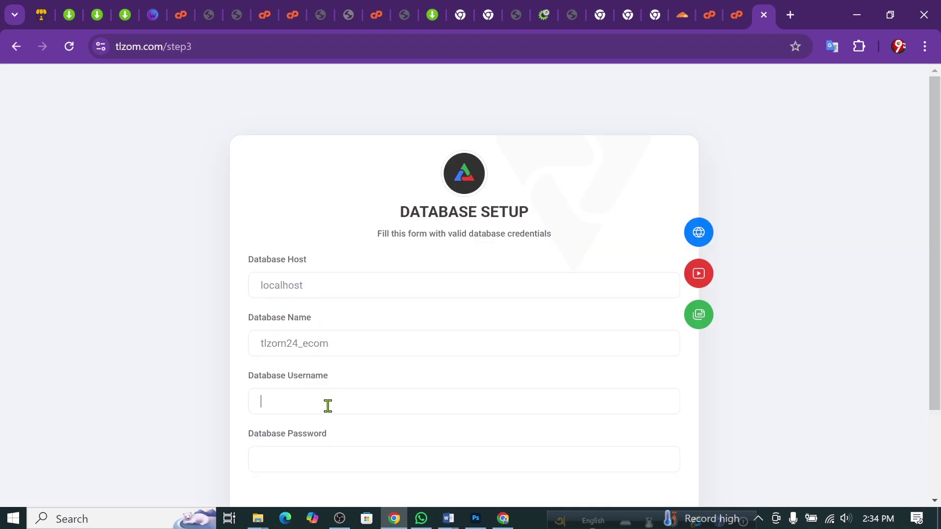
key("ctrl+v")
left_click(336, 459)
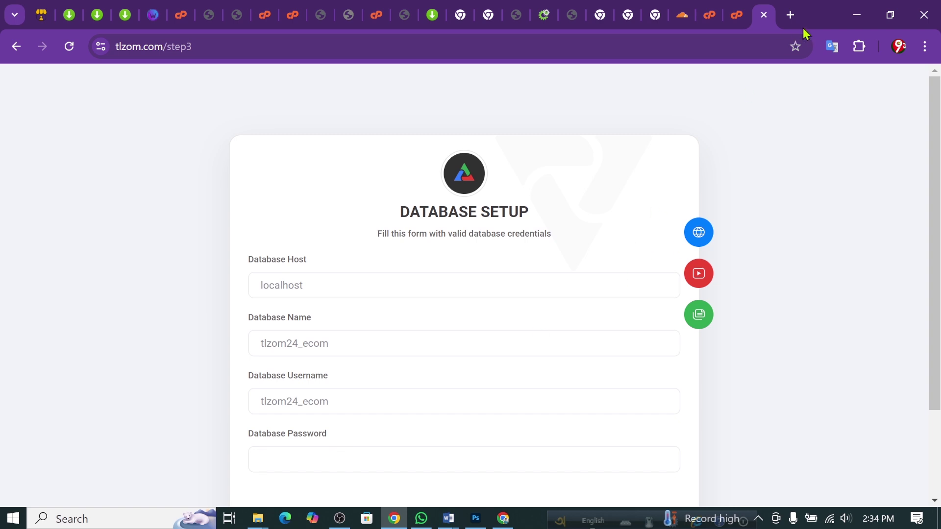
Type the database password into a new tab's address bar and cut it to the clipboard
left_click(790, 15)
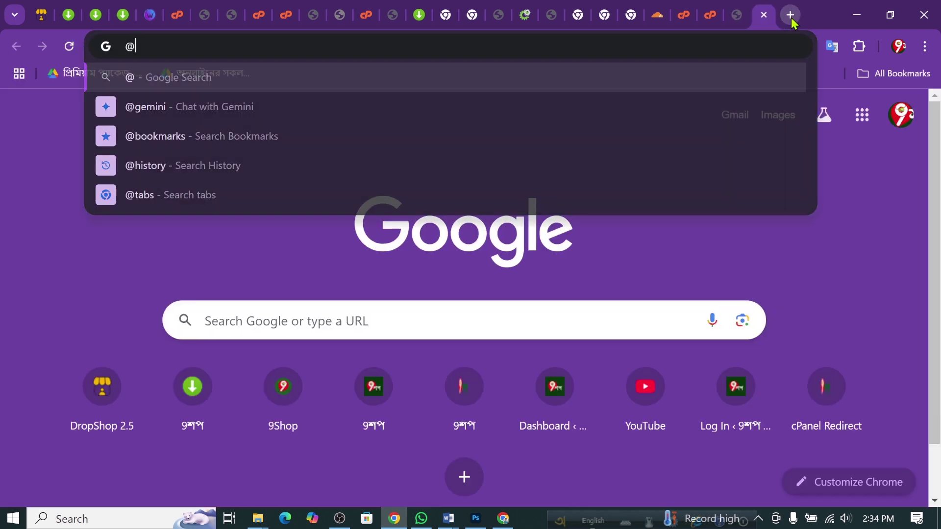
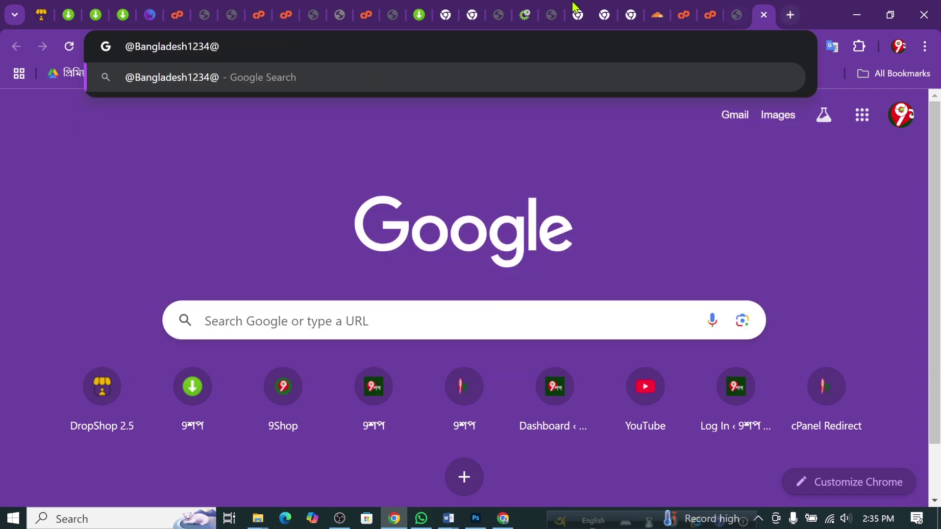
left_click_drag(230, 46, 99, 69)
key("ctrl+x")
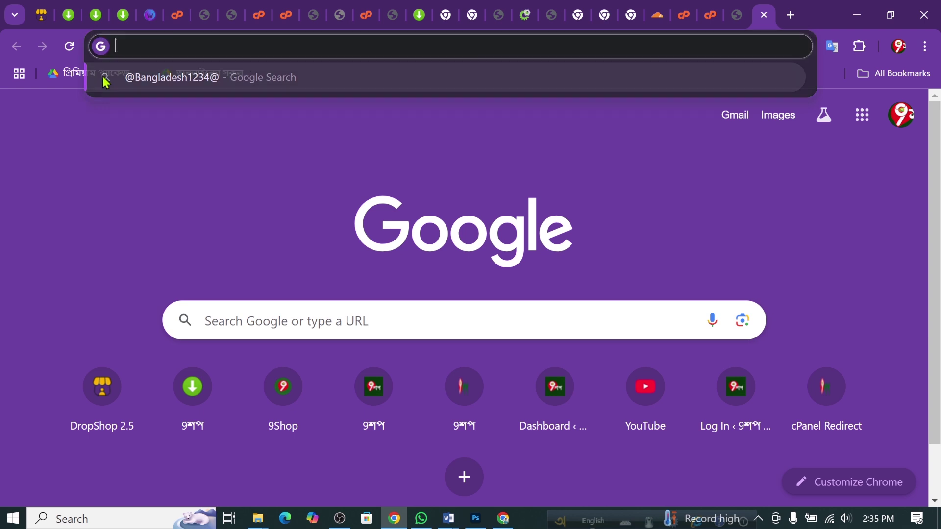
Paste the database password, connect the database, and start the SQL import
left_click(735, 12)
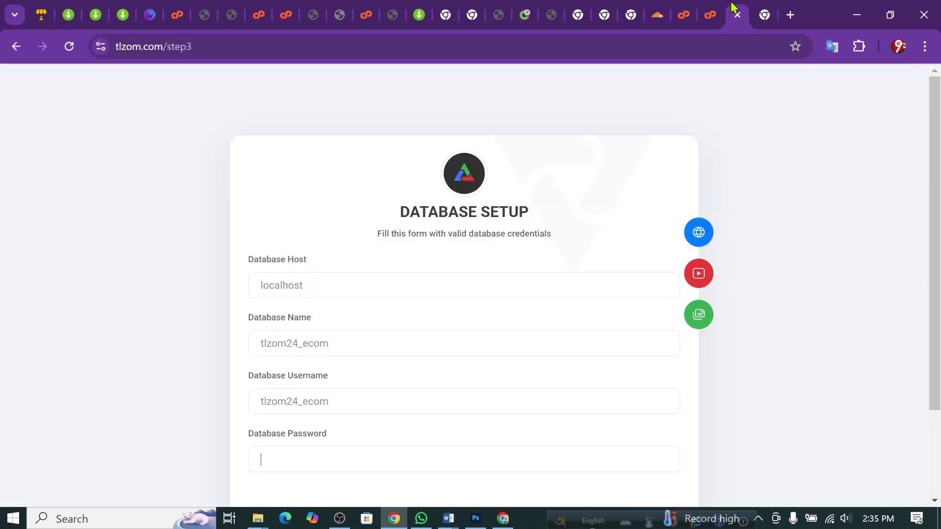
left_click(342, 454)
key("ctrl+v")
scroll(441, 457, "down", 3)
left_click(487, 443)
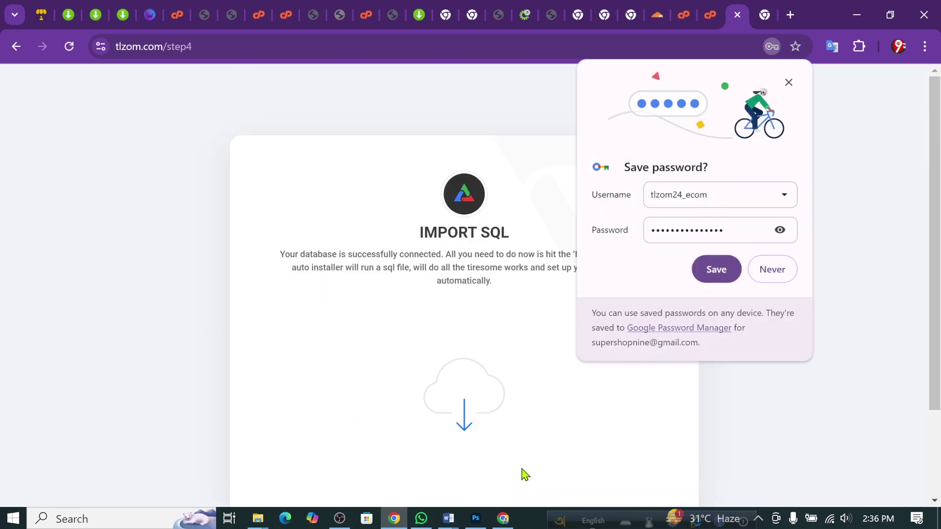
left_click(789, 82)
scroll(570, 351, "down", 2)
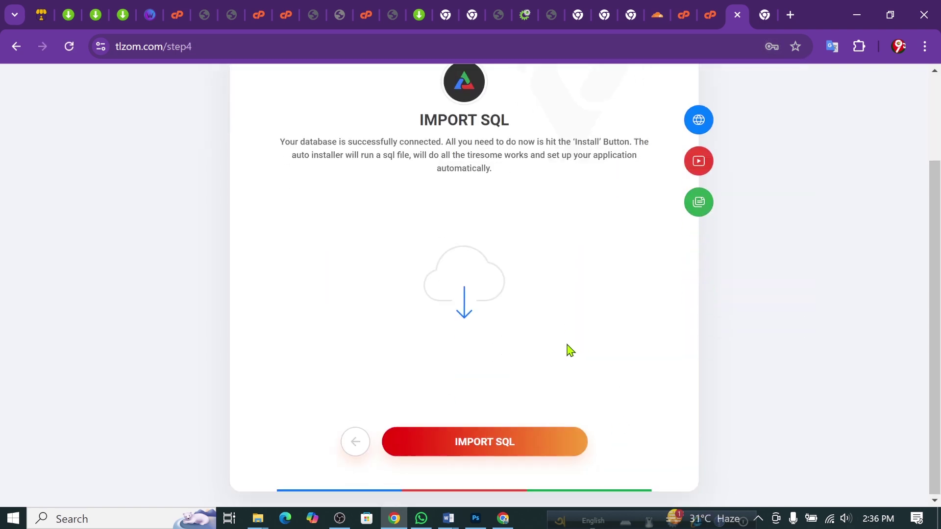
left_click(481, 450)
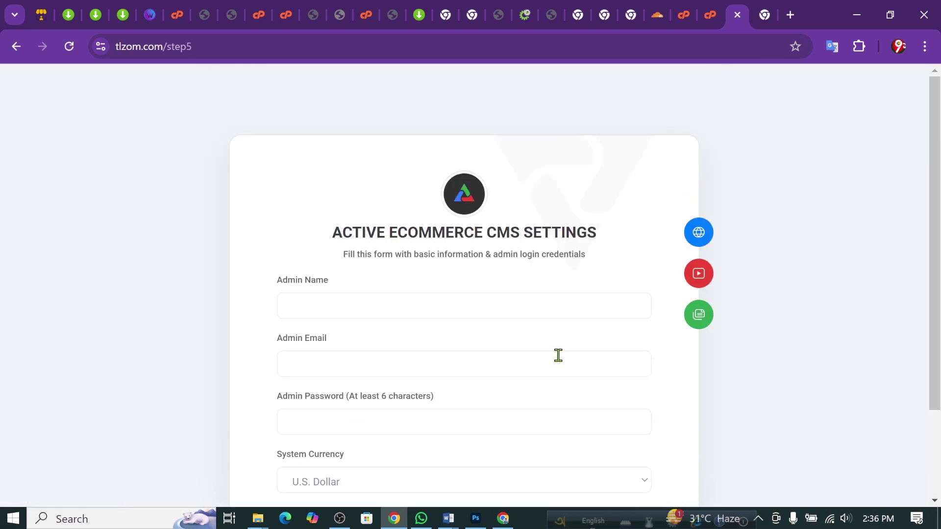
scroll(558, 355, "down", 3)
left_click(329, 196)
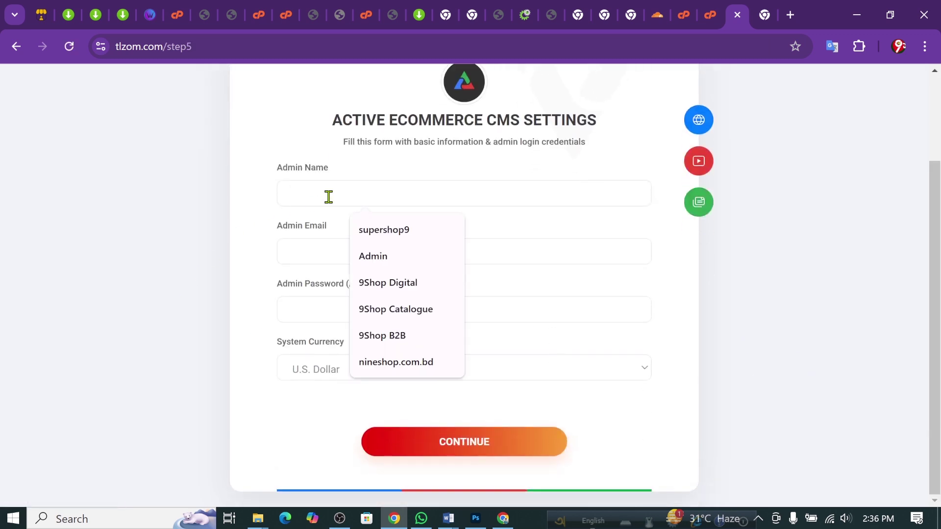
left_click(380, 256)
left_click(319, 252)
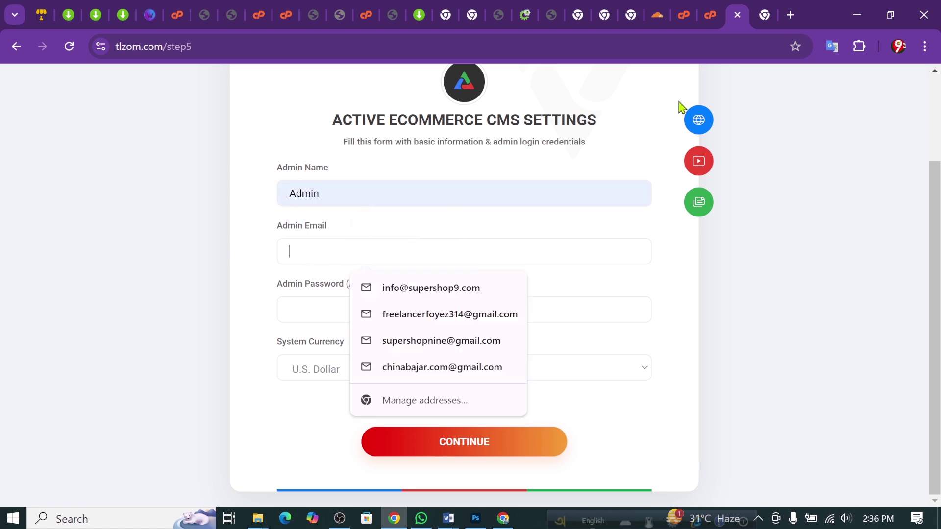
left_click_drag(162, 45, 80, 61)
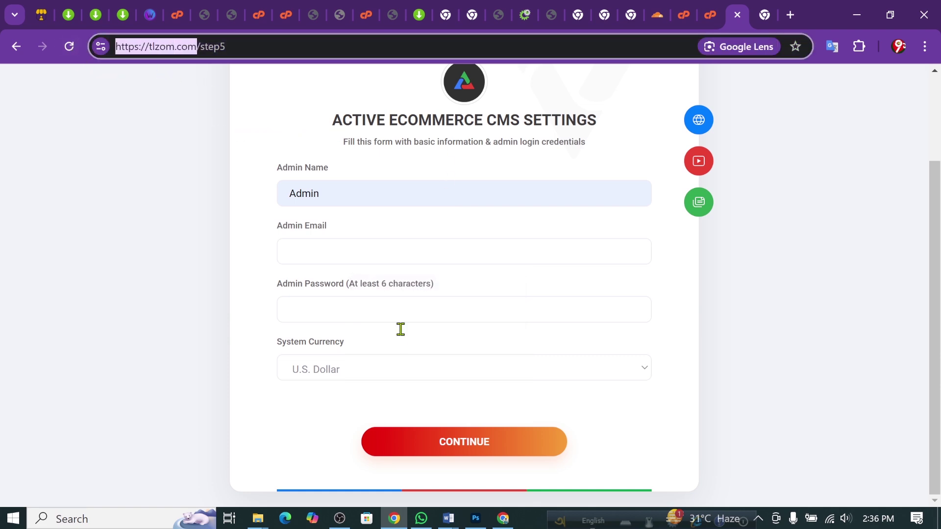
left_click(379, 252)
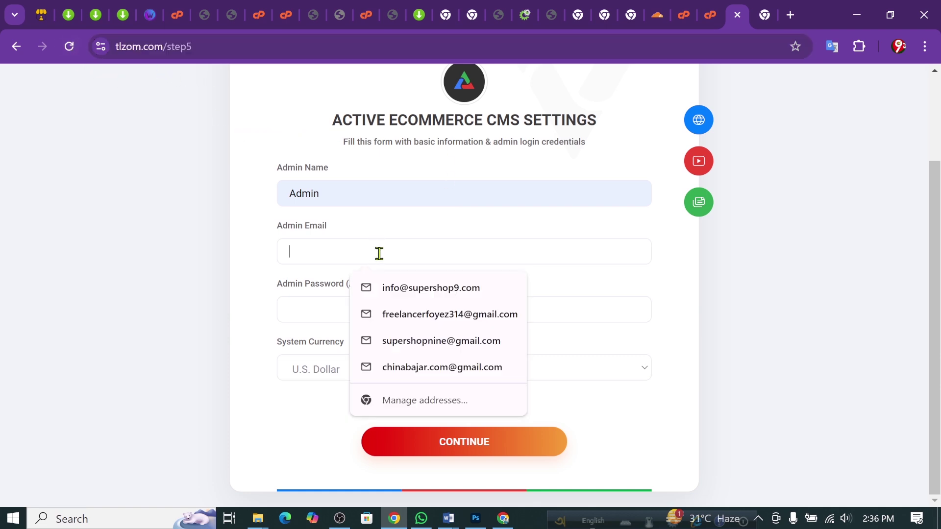
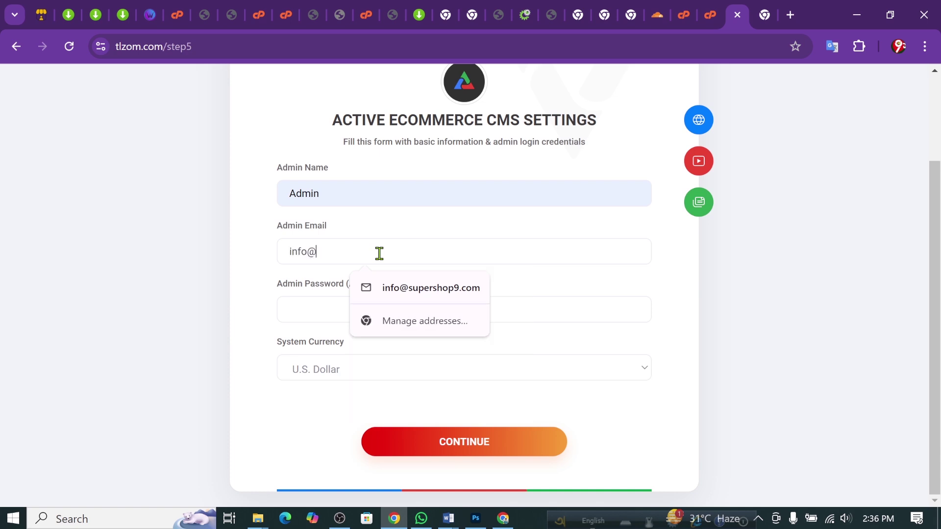
key("ctrl+v")
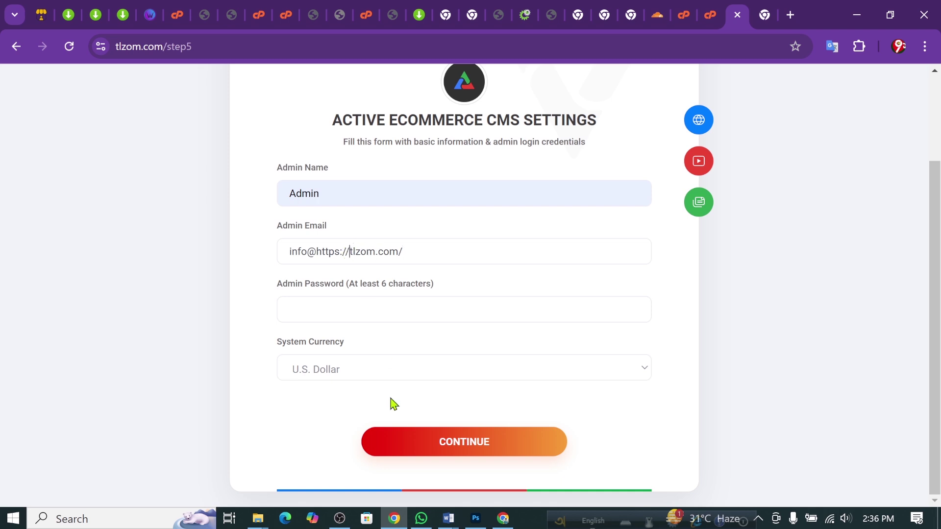
key("BackSpace")
key("BackSpace")
key("BackSpace")
key("BackSpace")
key("BackSpace")
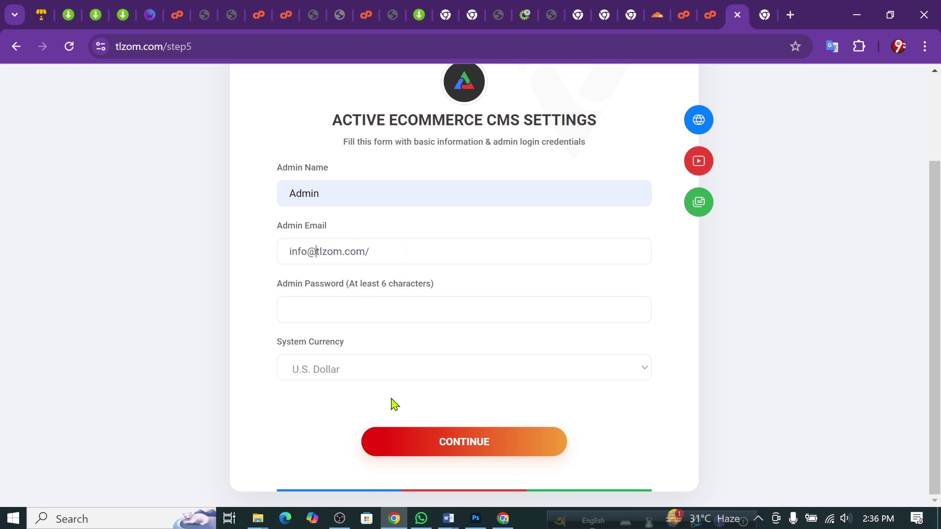
left_click(407, 255)
Enter the admin password, choose Taka as System Currency, and submit the settings
left_click(345, 304)
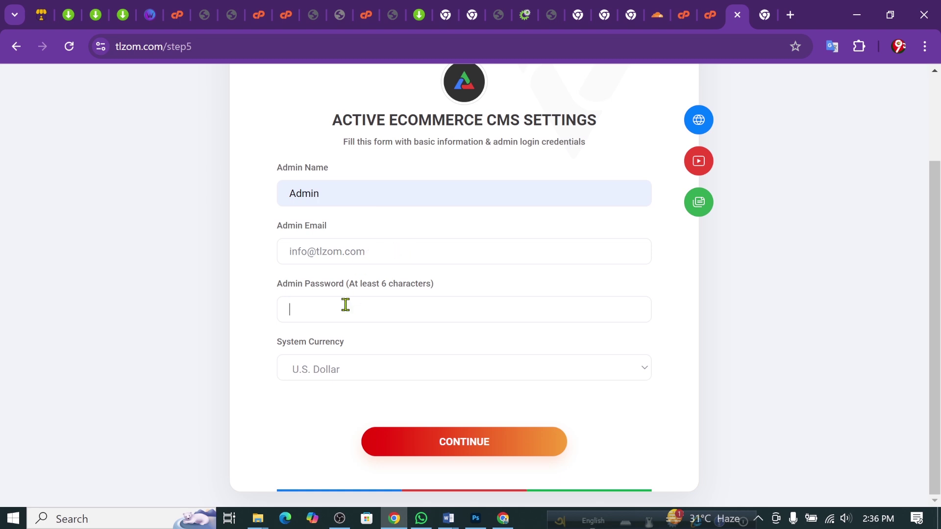
left_click(429, 370)
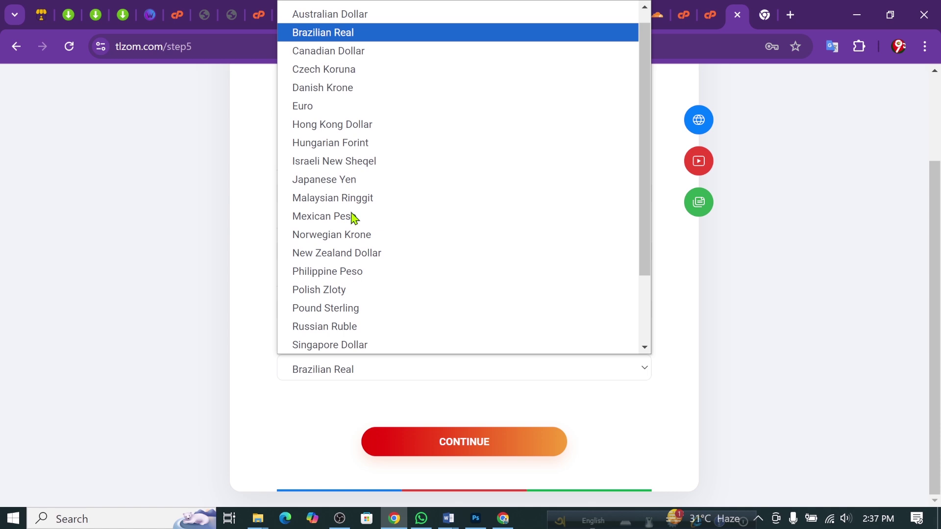
key("Return")
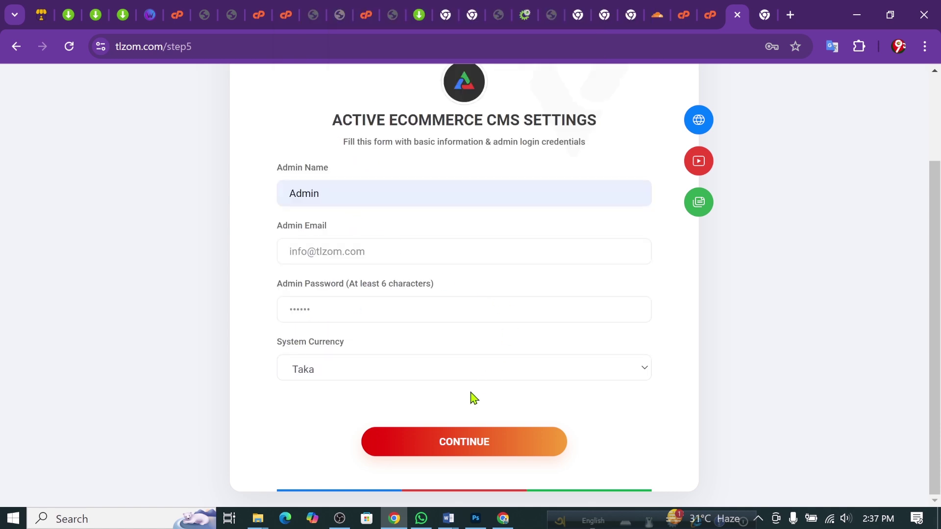
left_click(475, 450)
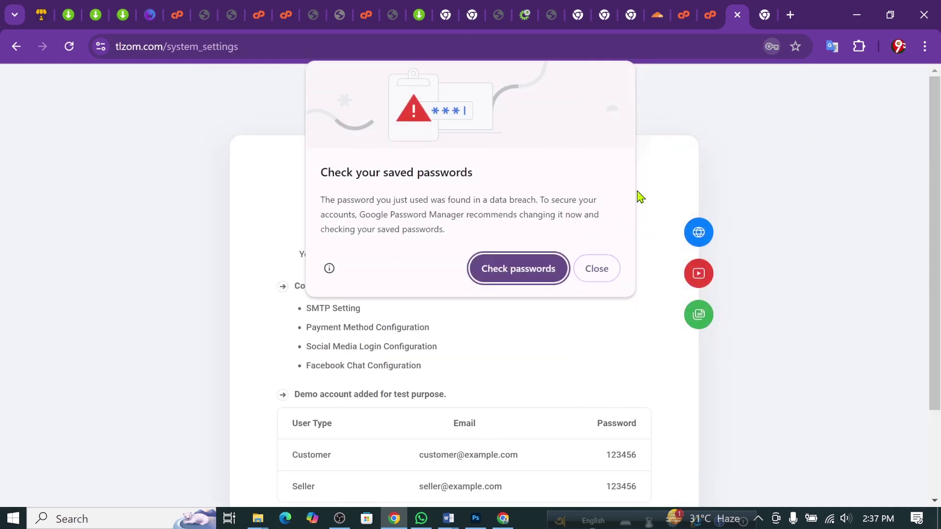
Dismiss Chrome's breached-password and save-password popups, then scroll the Congratulations page
left_click(598, 271)
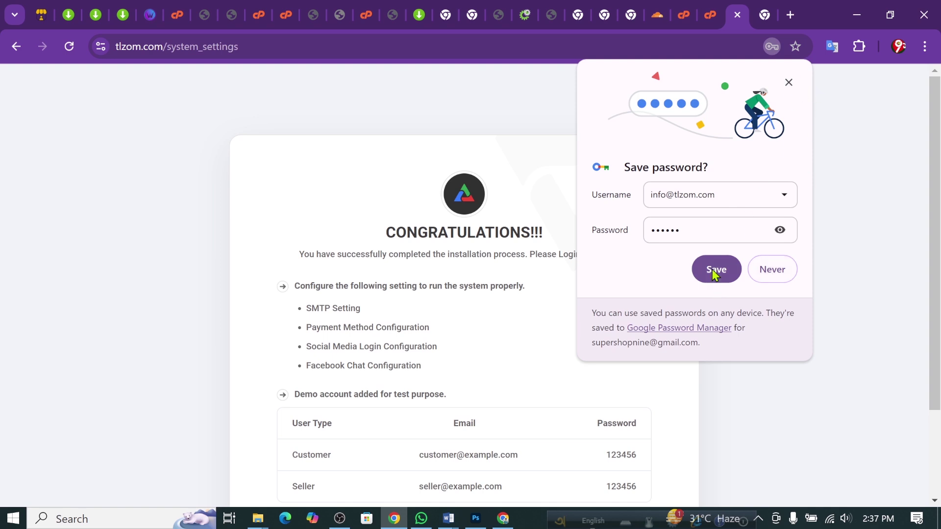
left_click(788, 82)
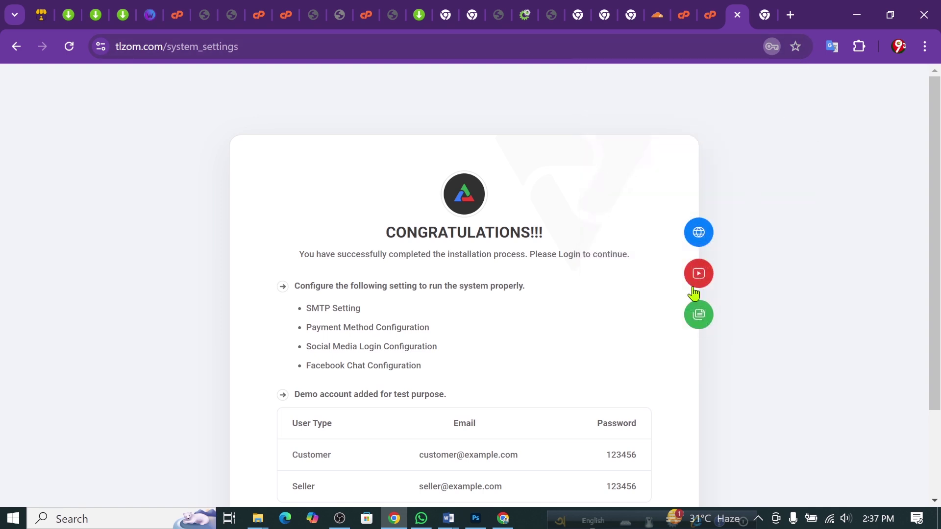
scroll(773, 359, "down", 3)
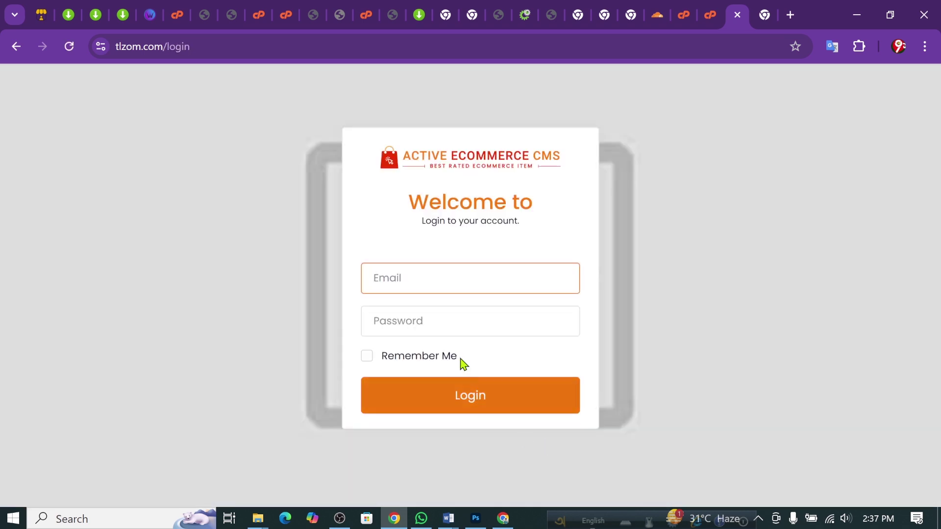
Log in to the admin panel with the admin e-mail address and password
left_click(436, 288)
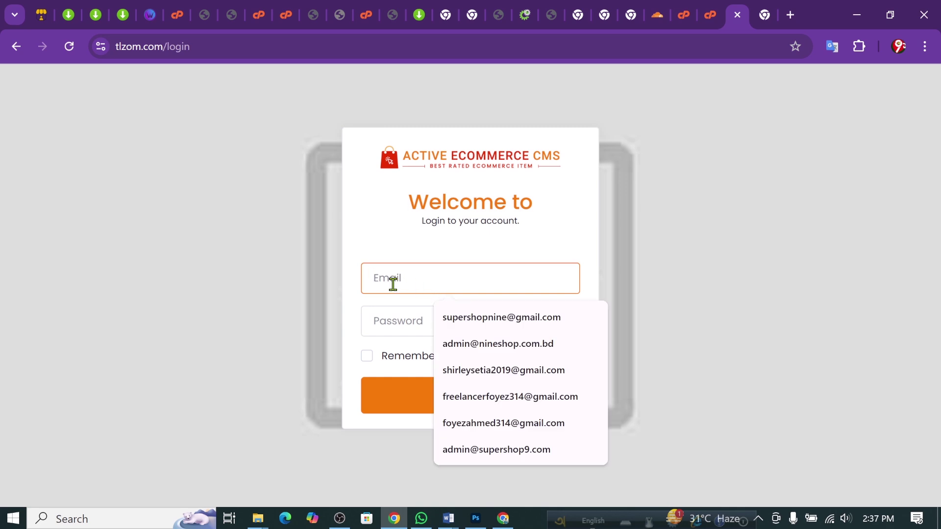
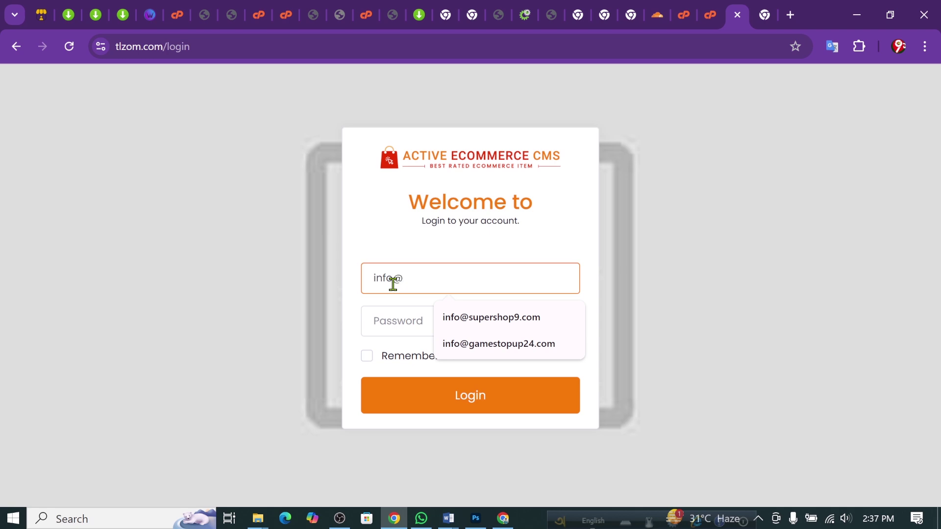
key("ctrl+v")
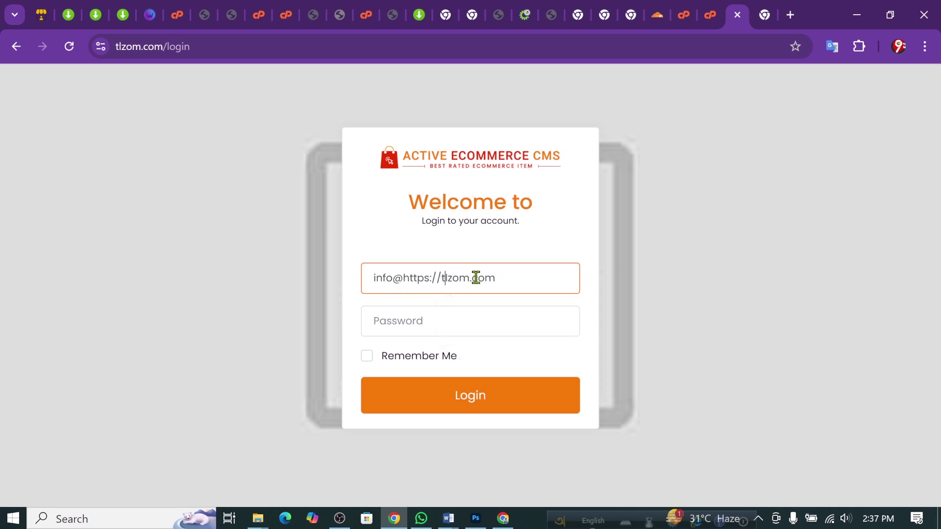
key("BackSpace")
key("BackSpace")
key("BackSpace")
key("BackSpace")
key("BackSpace")
key("BackSpace")
key("BackSpace")
key("BackSpace")
left_click(489, 319)
type("••")
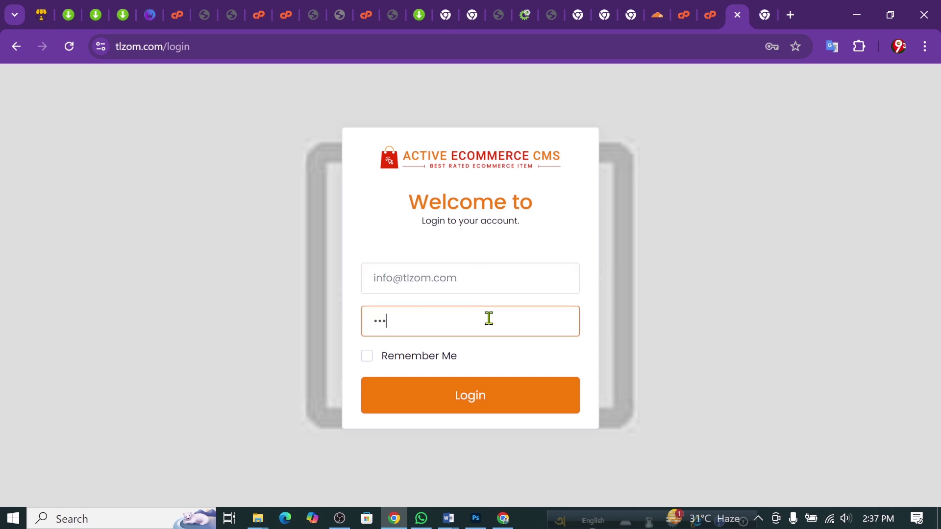
left_click(472, 398)
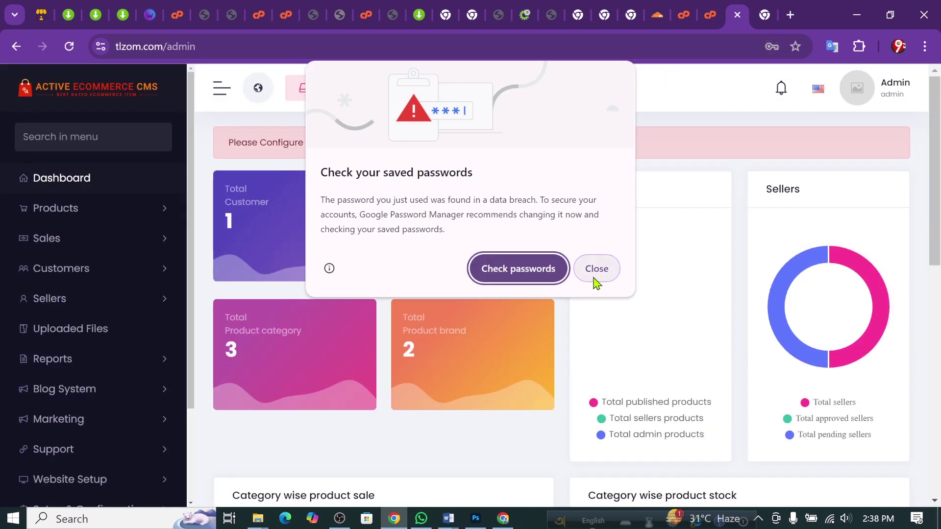
Dismiss Chrome's password warnings and select the /admin part of the address
left_click(596, 277)
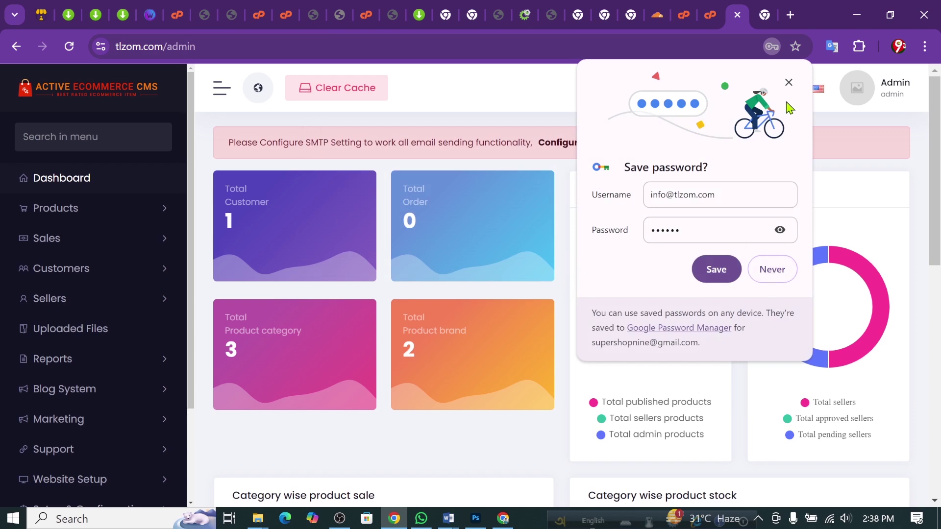
left_click(789, 82)
scroll(199, 231, "down", 6)
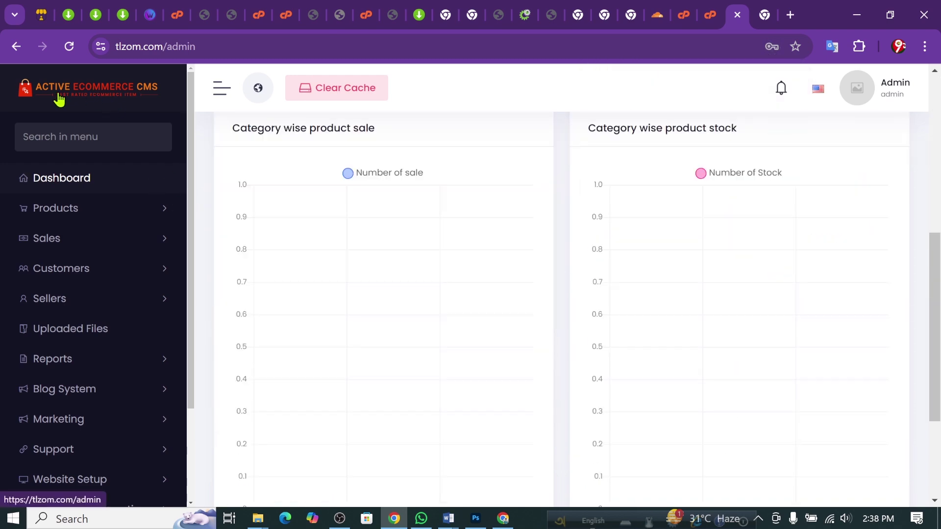
left_click(163, 47)
left_click_drag(163, 47, 256, 57)
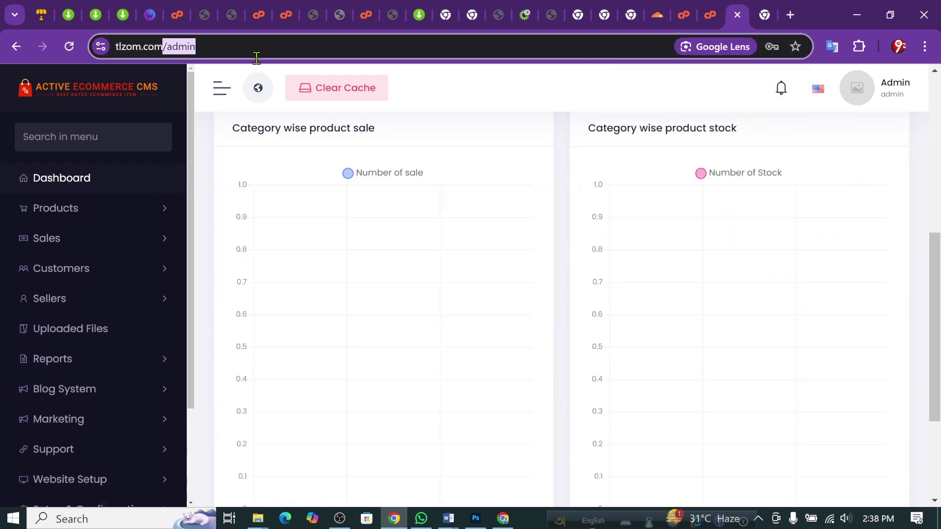
Load the tlzom.com storefront without /admin and browse Demo categories 1, 2 and 3
key("BackSpace")
key("Return")
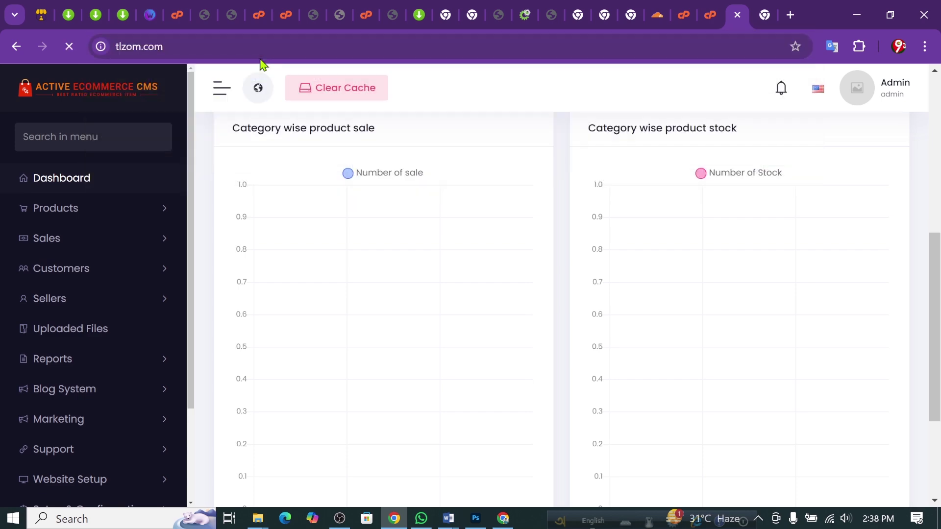
scroll(640, 306, "down", 8)
scroll(612, 299, "down", 4)
scroll(658, 299, "up", 15)
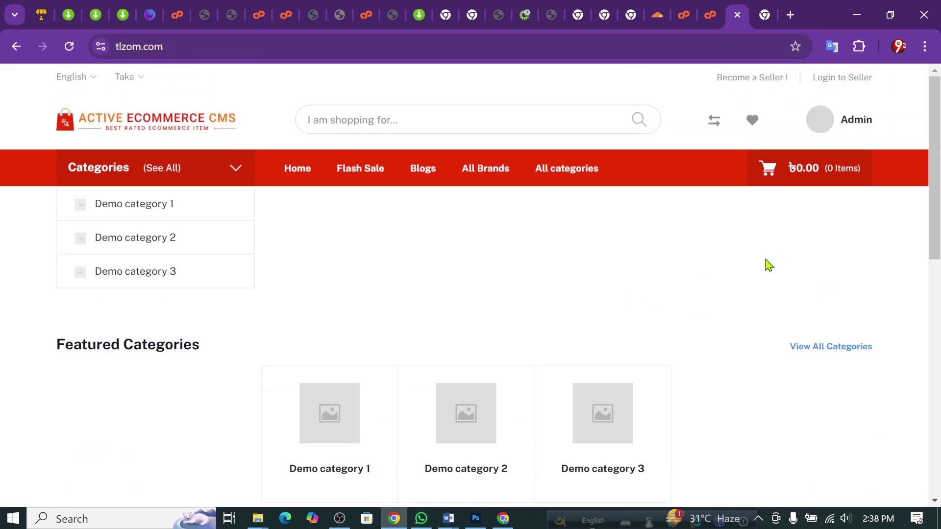
scroll(351, 248, "down", 1)
scroll(183, 195, "up", 1)
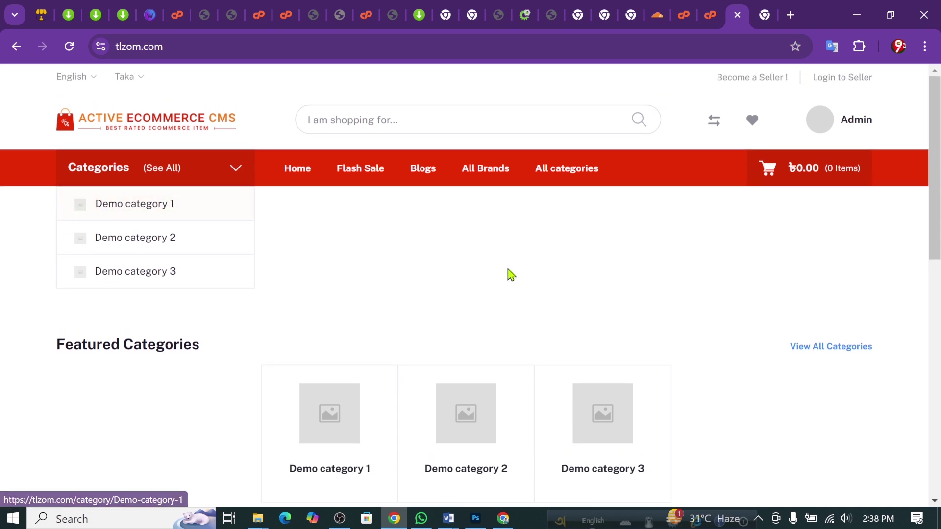
left_click_drag(938, 231, 937, 156)
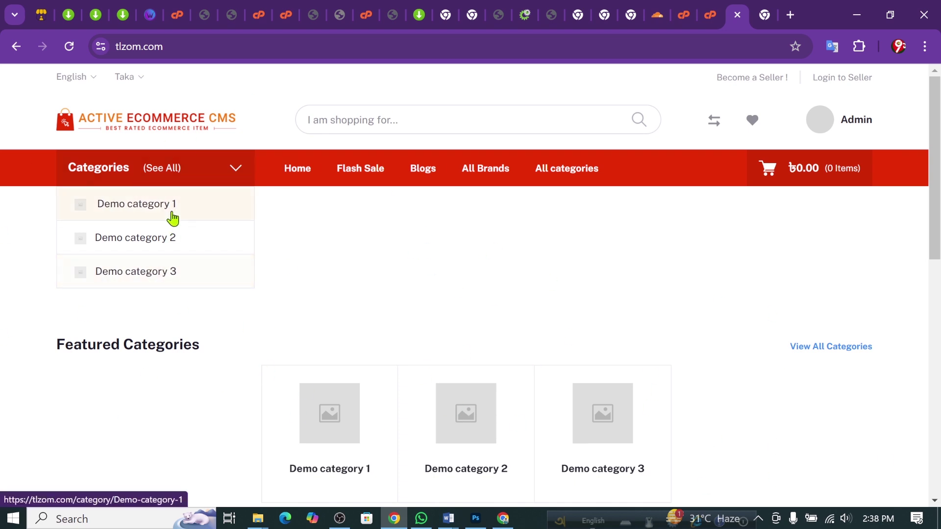
left_click(416, 15)
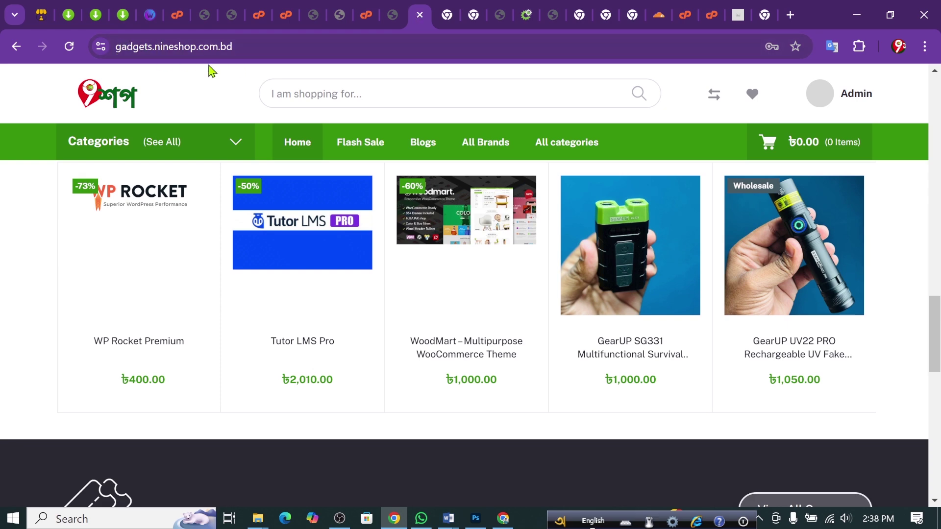
On gadgets.nineshop.com.bd, open the Active eCommerce All Addon product under Best Selling
left_click(266, 46)
left_click(266, 46)
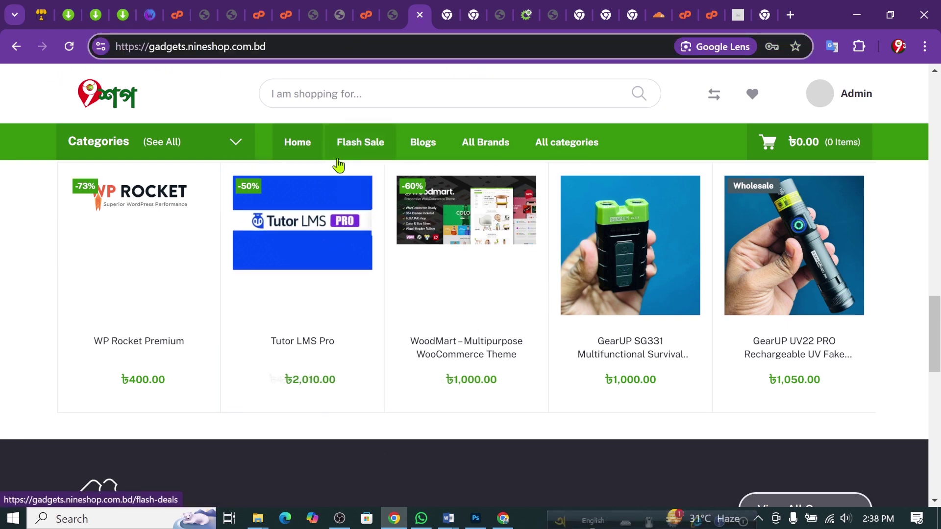
scroll(338, 166, "up", 10)
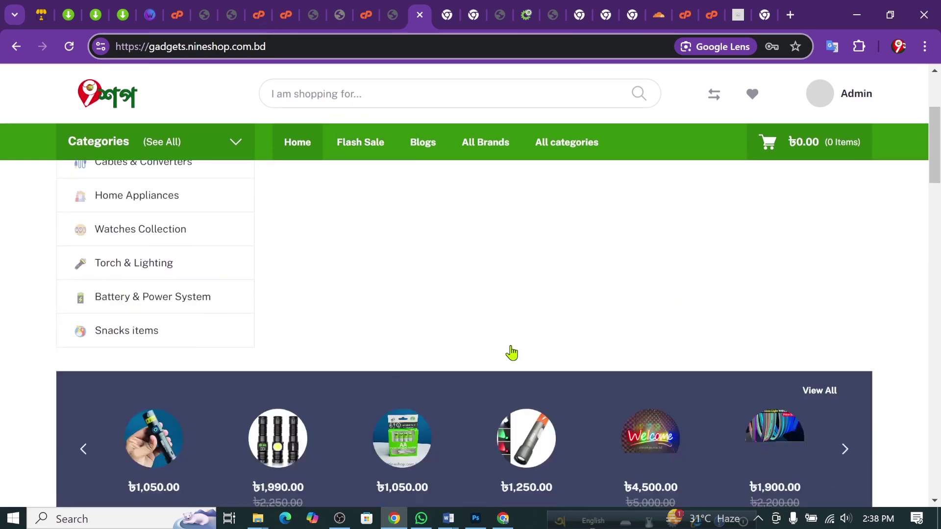
scroll(512, 353, "down", 10)
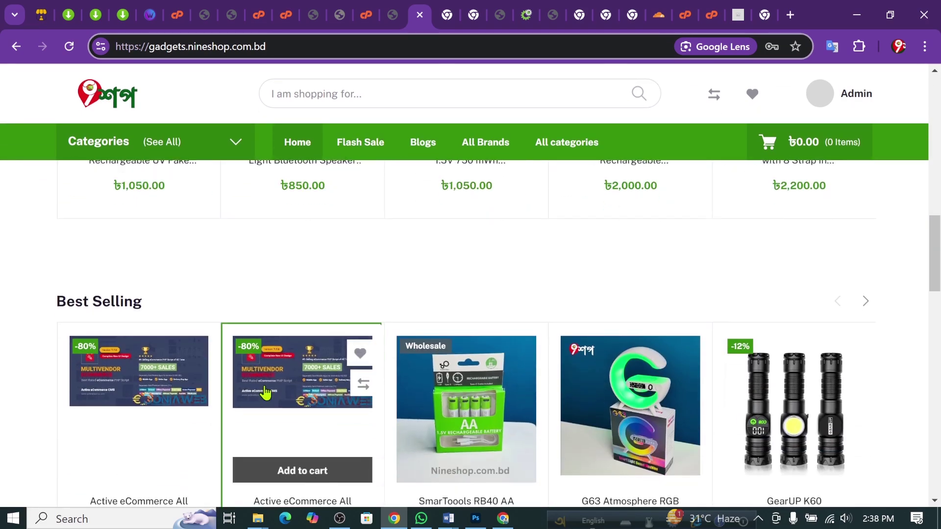
scroll(266, 392, "down", 3)
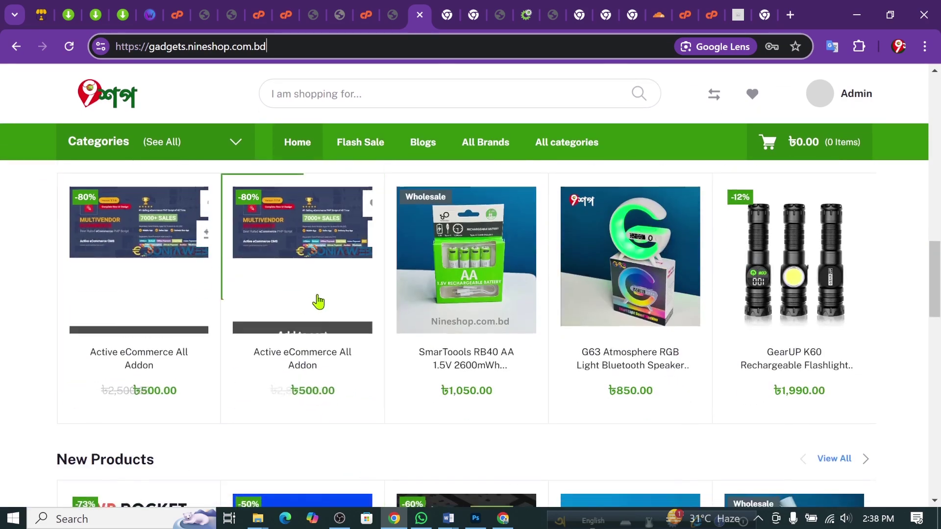
scroll(318, 302, "up", 1)
scroll(314, 318, "down", 2)
scroll(304, 333, "up", 3)
left_click(299, 346)
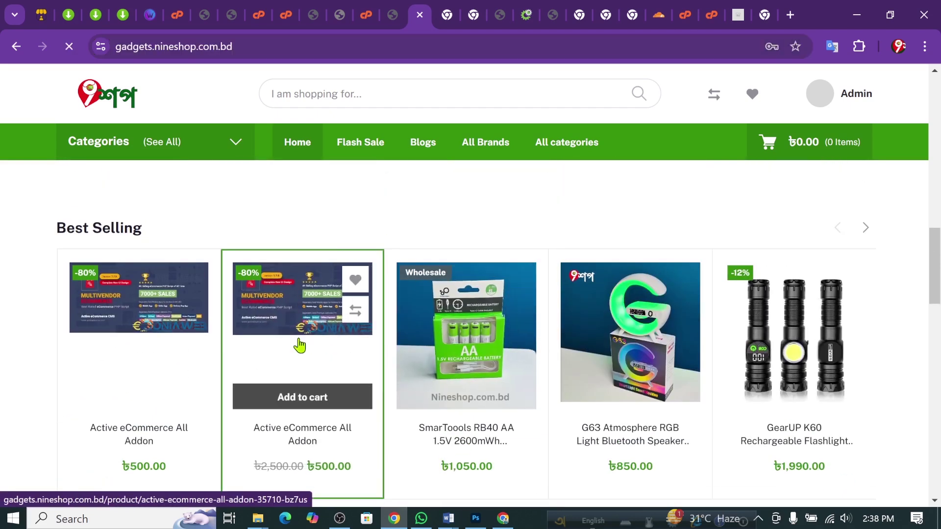